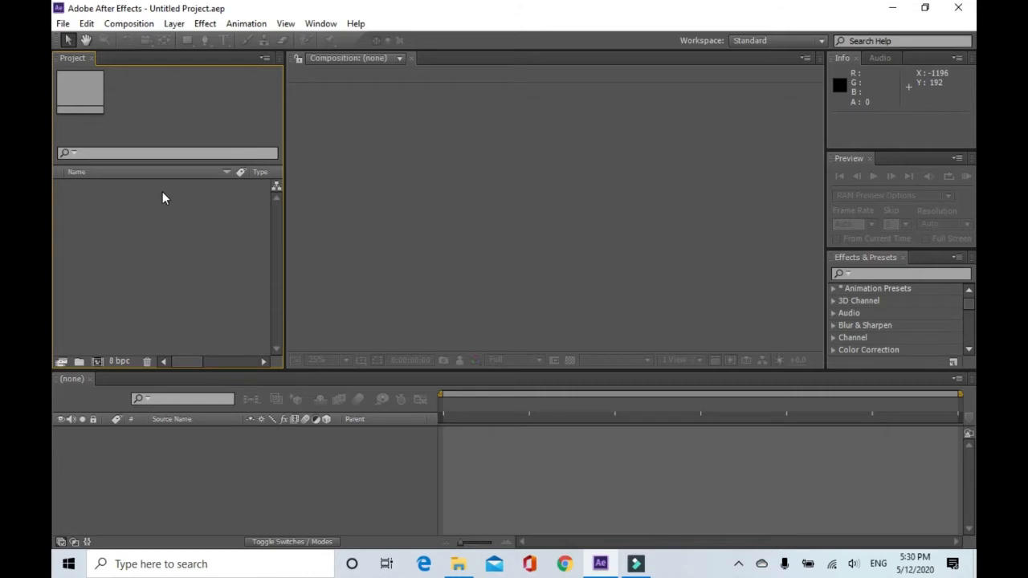
Create a new composition with the default HDTV 1080 29.97 settings named Comp 1.
click(128, 23)
click(175, 23)
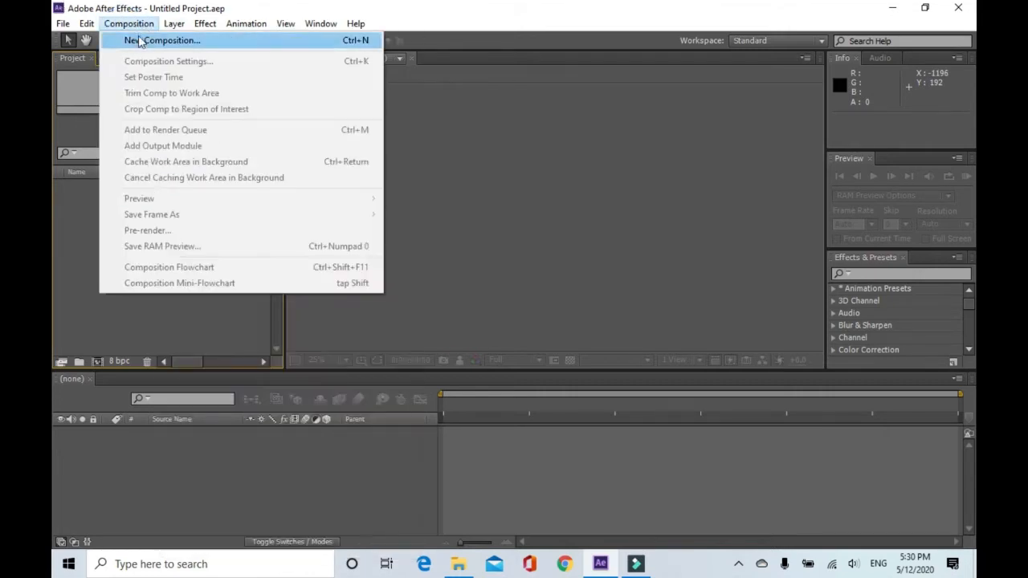
click(138, 41)
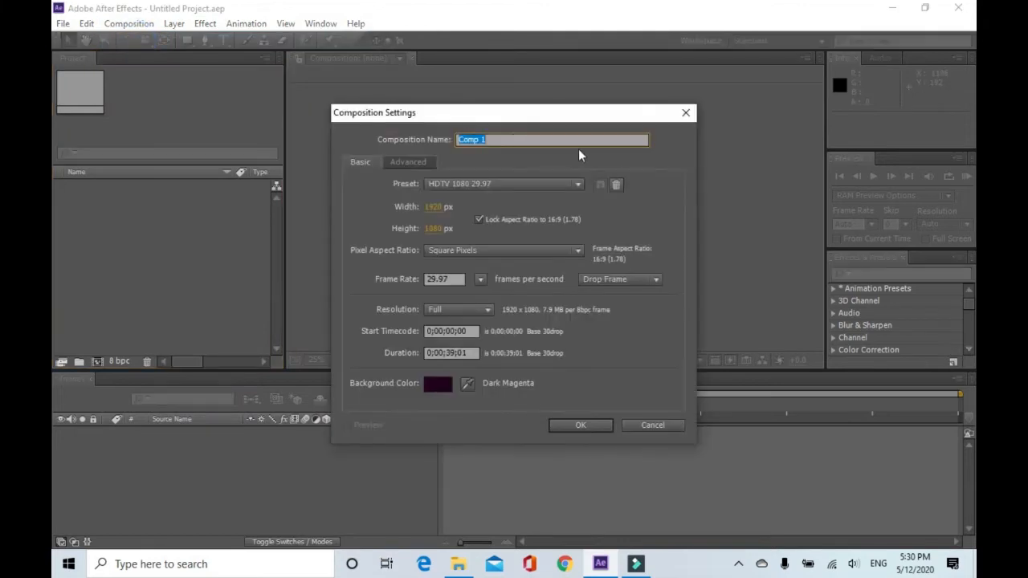
click(580, 426)
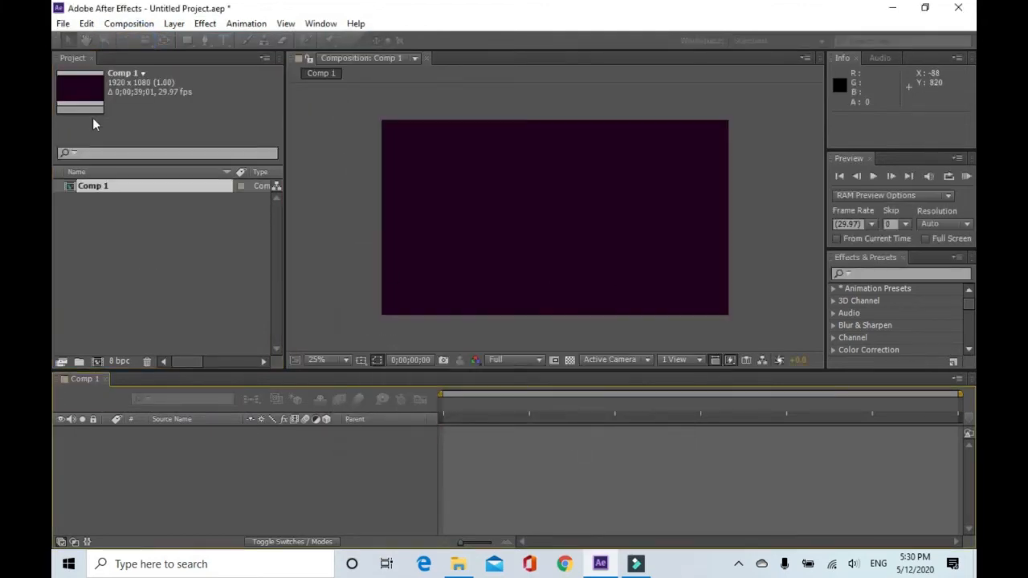
Import the video file MVI_2110 from the wow24 folder on the F: drive into the project.
click(62, 23)
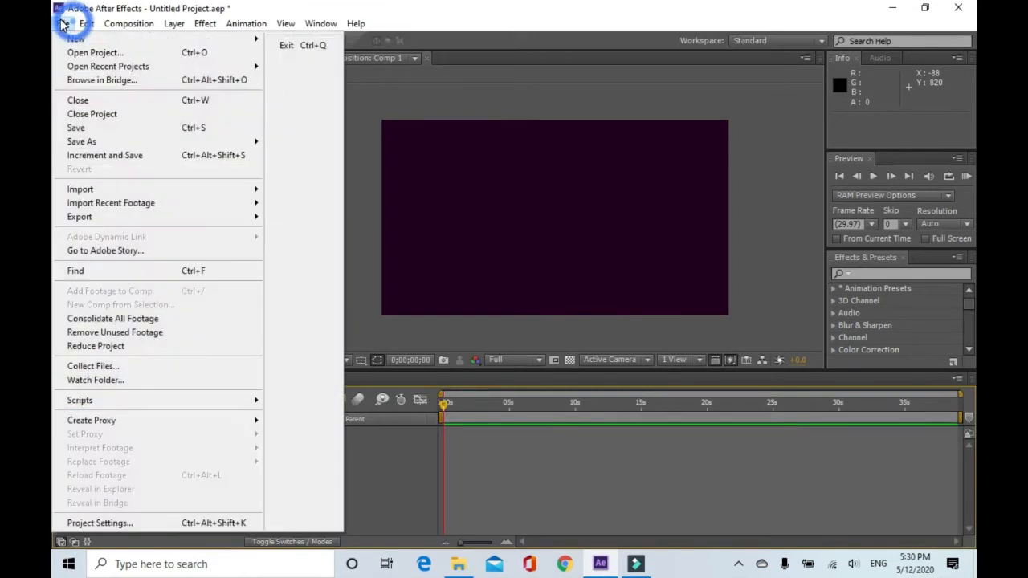
mouse_move(112, 189)
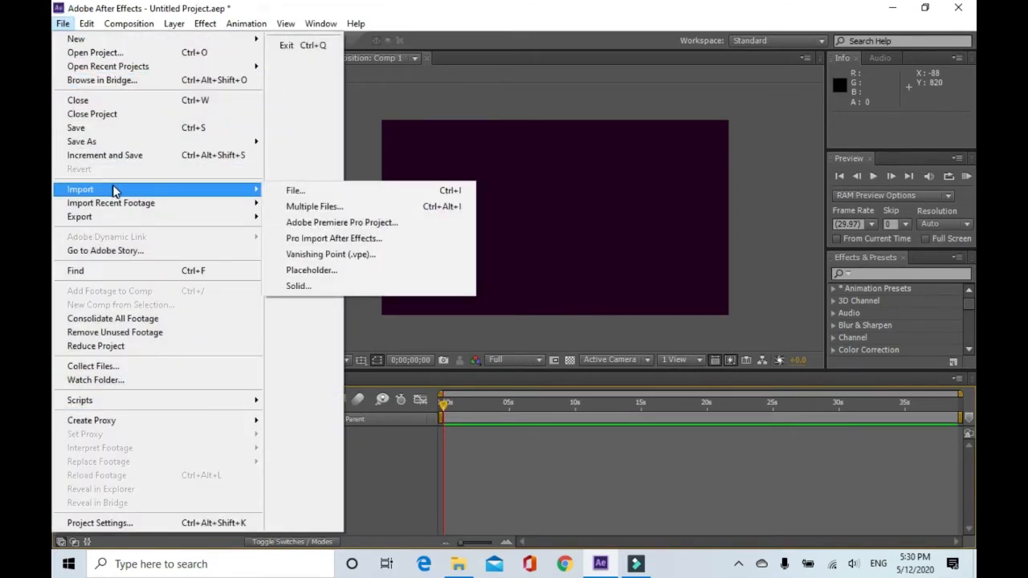
click(362, 191)
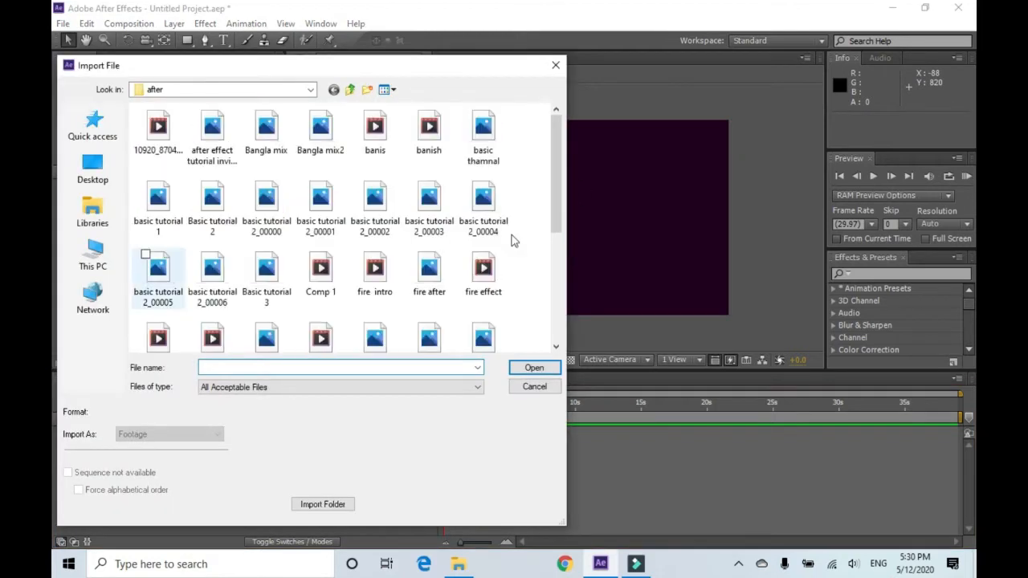
click(349, 90)
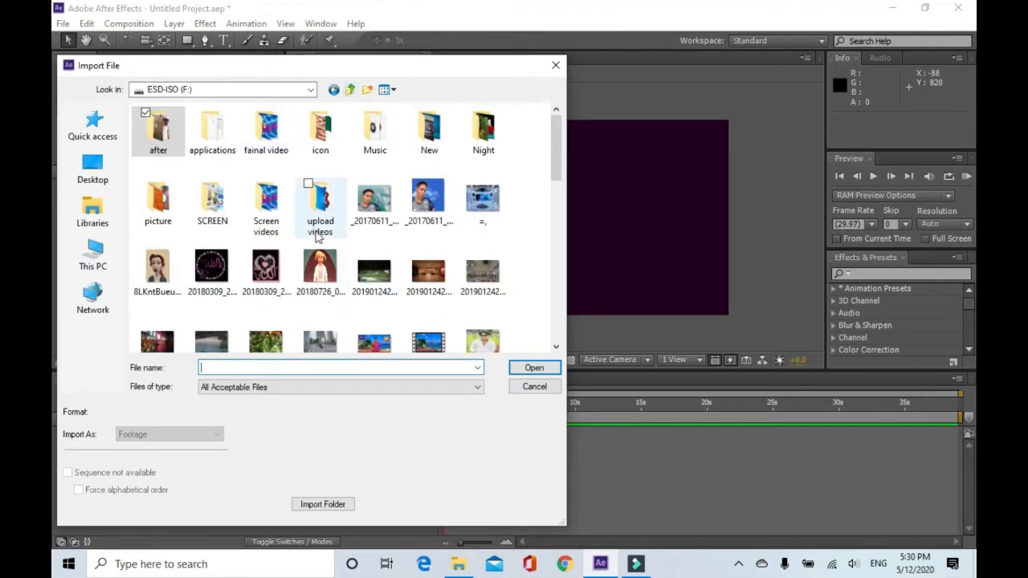
double_click(264, 203)
click(485, 285)
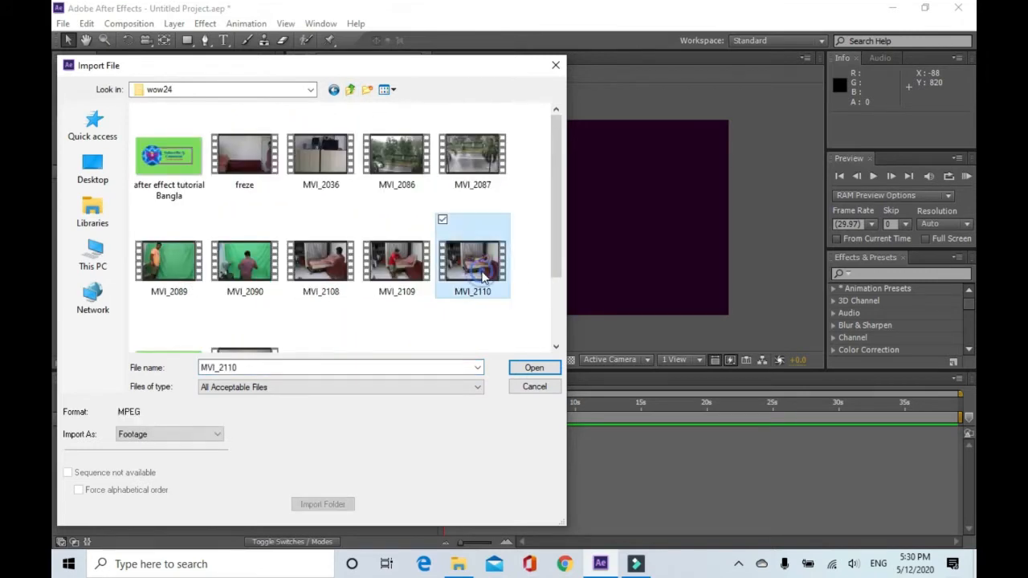
click(534, 367)
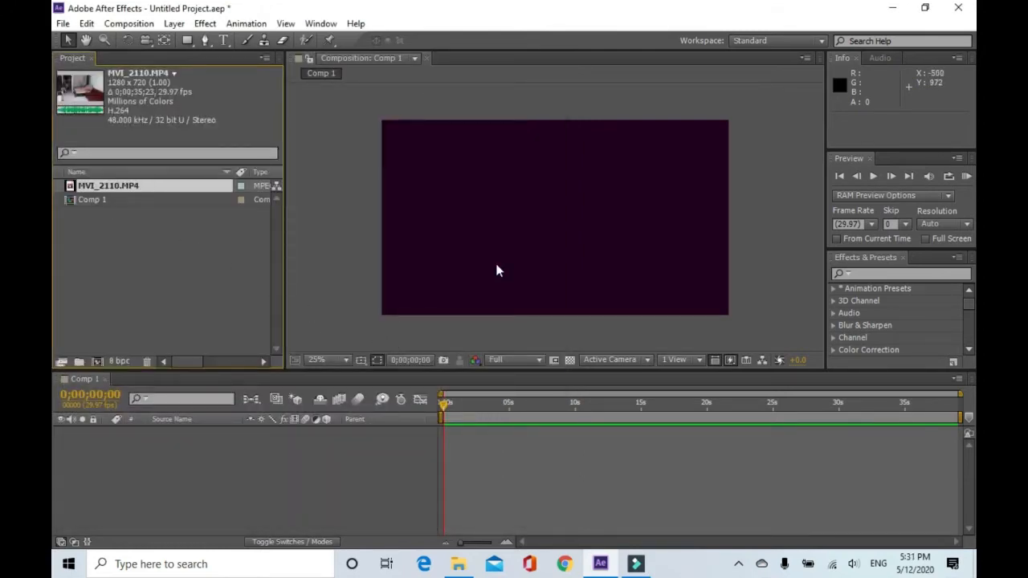
Add MVI_2110.MP4 to the composition timeline and scale the layer up so it fills the frame.
drag(142, 189, 226, 444)
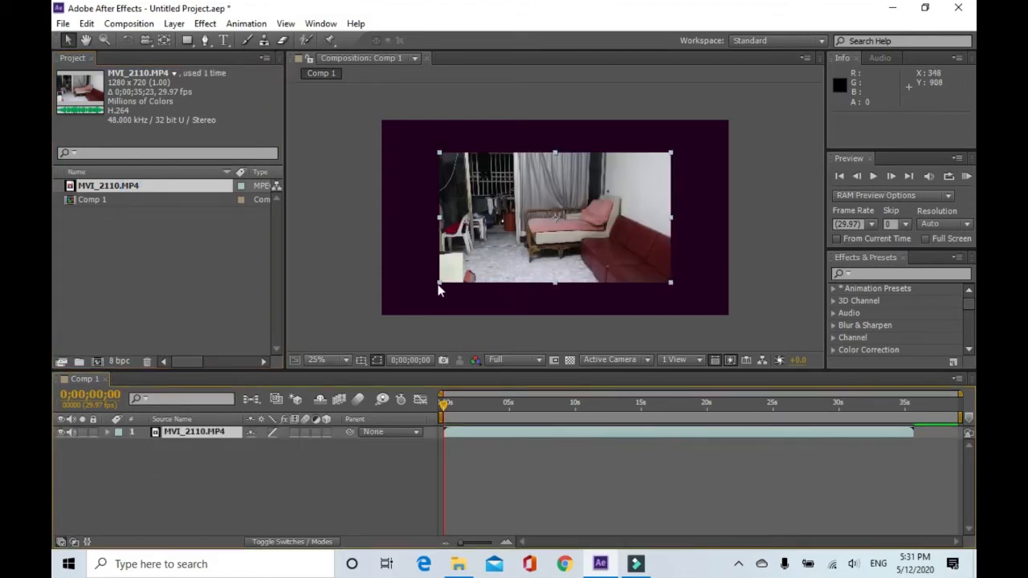
drag(439, 284, 369, 326)
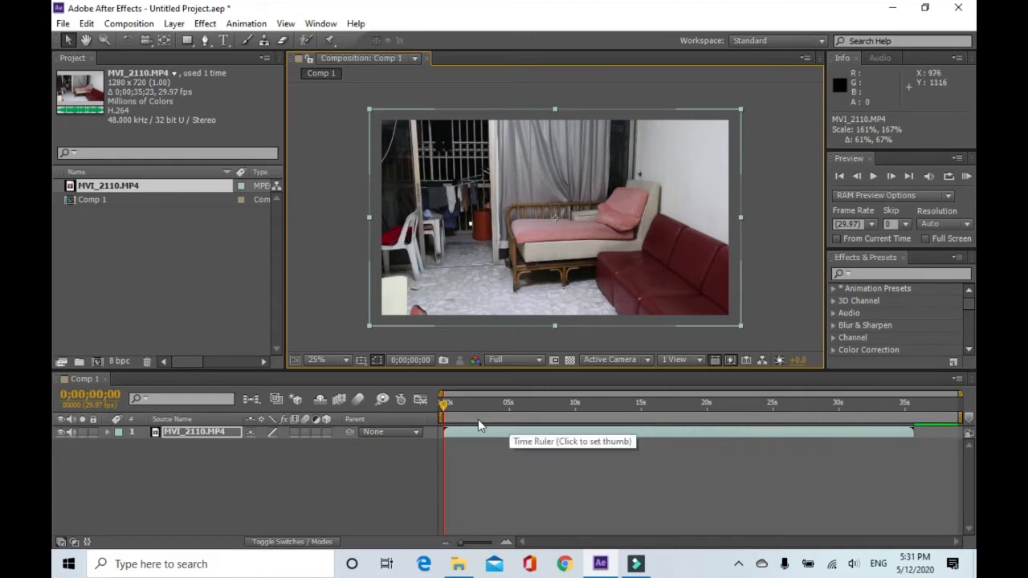
Move the work area start to about 1 second and trim the composition to the work area.
mouse_move(447, 408)
mouse_down()
mouse_move(472, 407)
mouse_move(453, 406)
mouse_move(461, 409)
mouse_up()
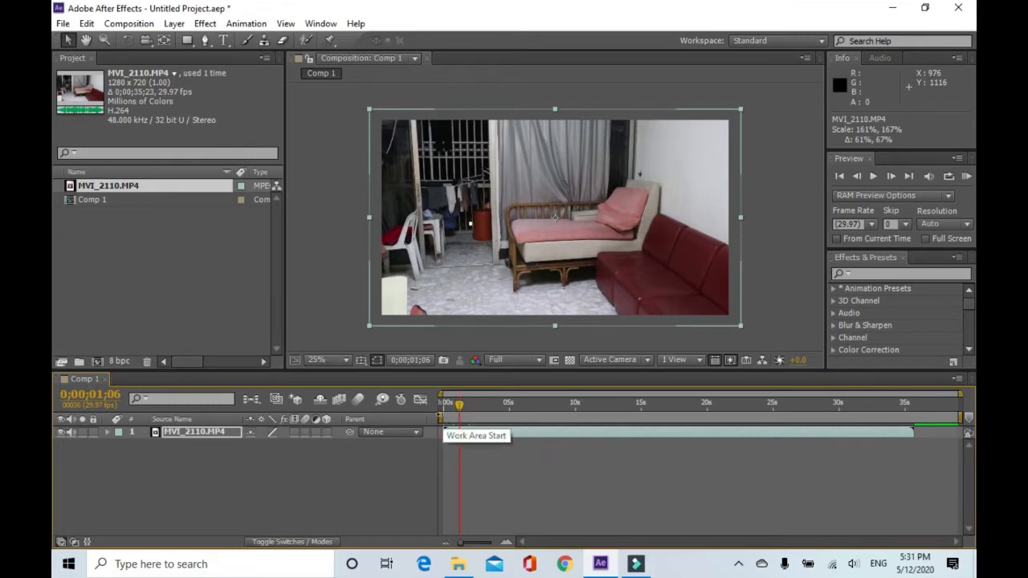
drag(442, 418, 449, 417)
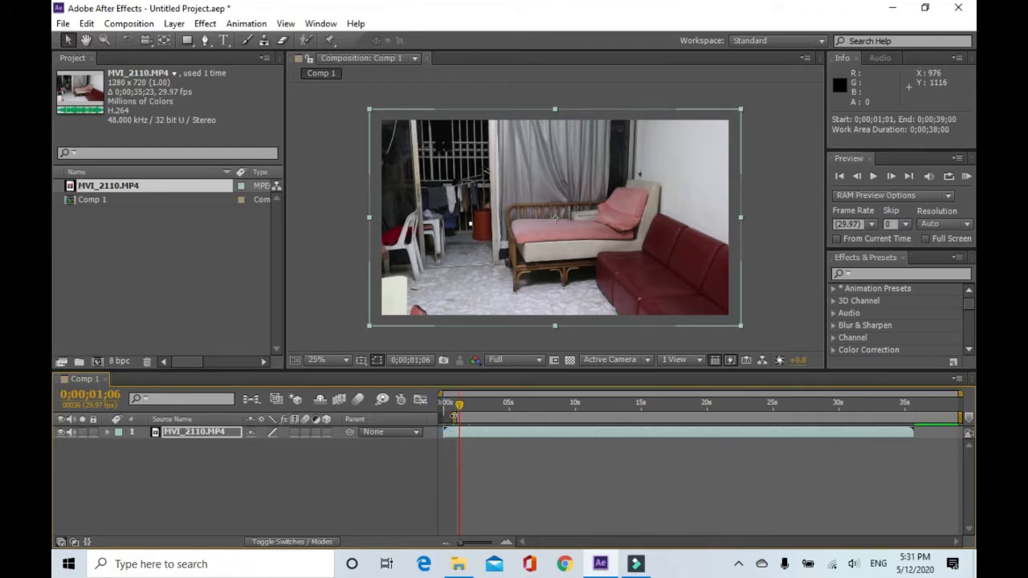
right_click(459, 418)
click(487, 458)
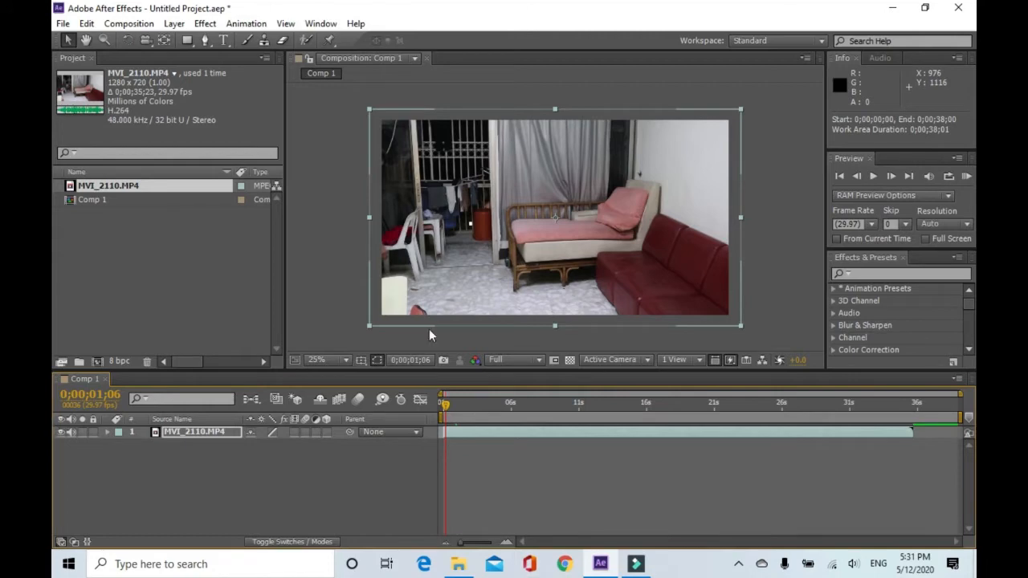
Set the work area end at about 0;00;21;17 and trim the composition to the work area.
drag(446, 409, 847, 392)
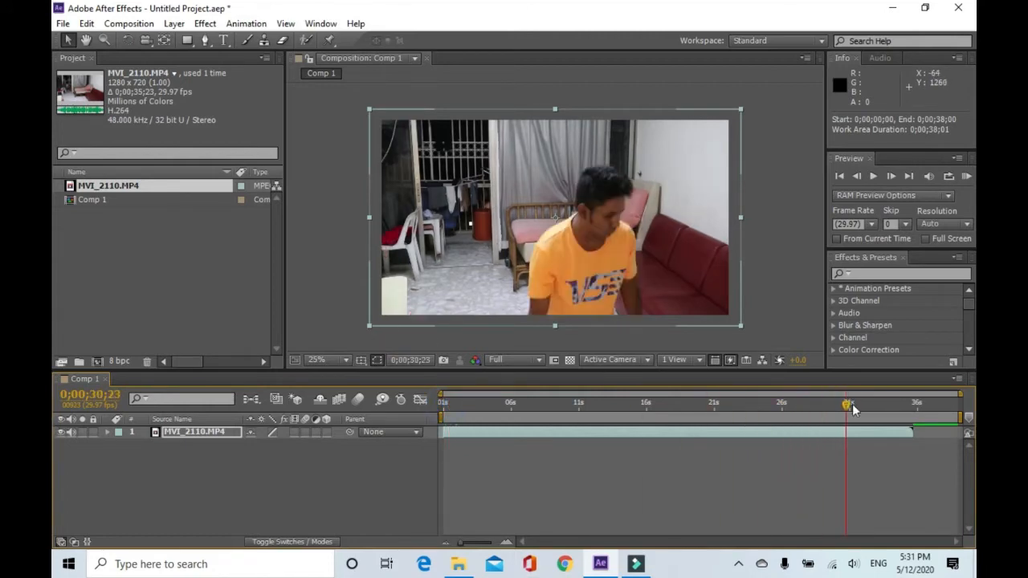
drag(848, 406, 736, 415)
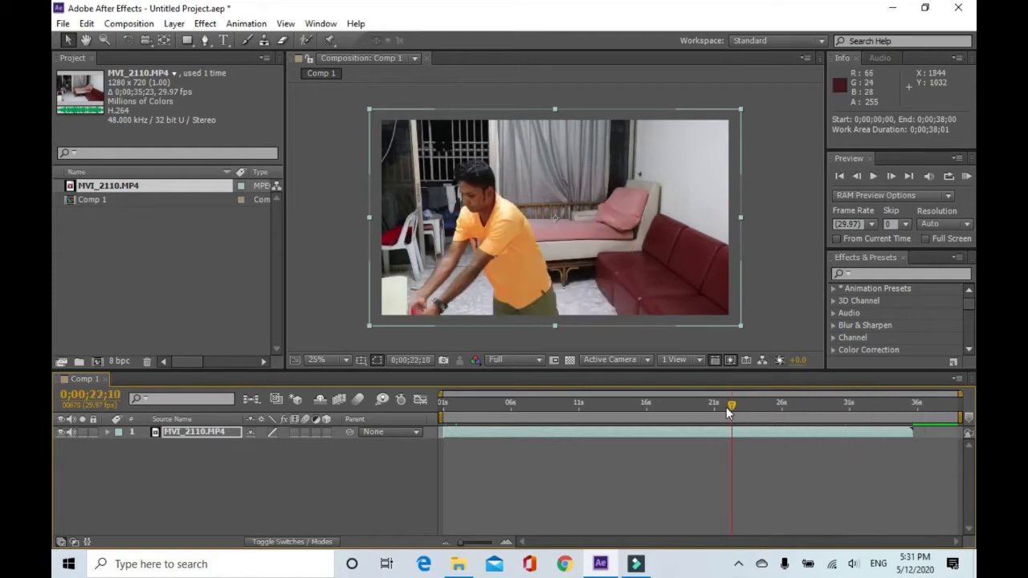
drag(729, 407, 709, 414)
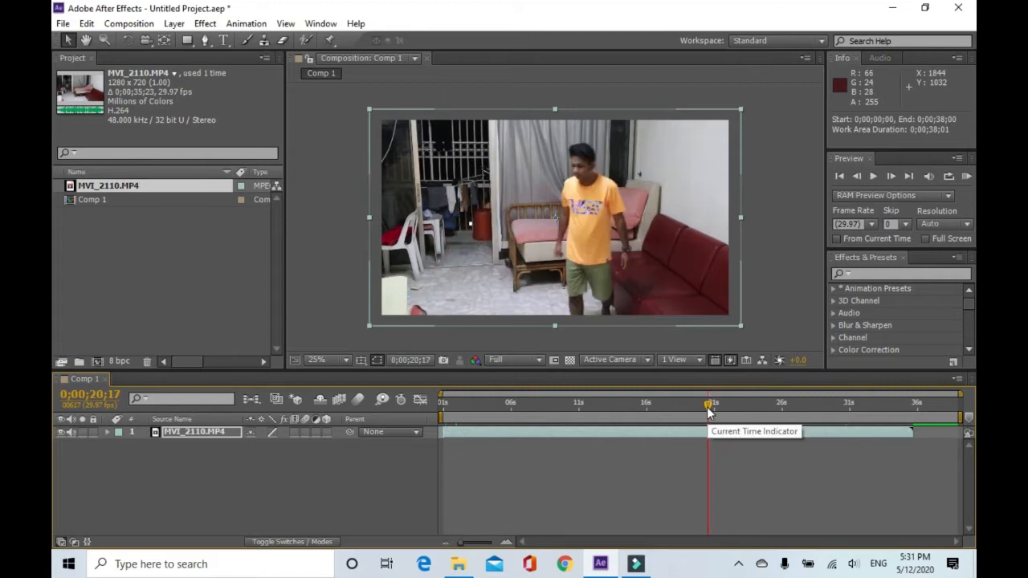
drag(709, 411, 721, 410)
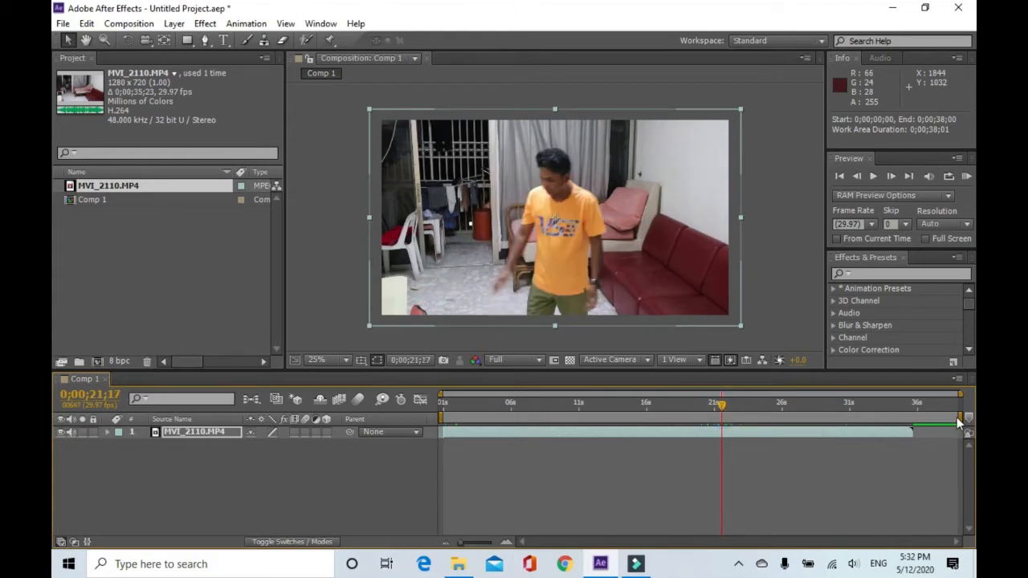
drag(960, 417, 725, 434)
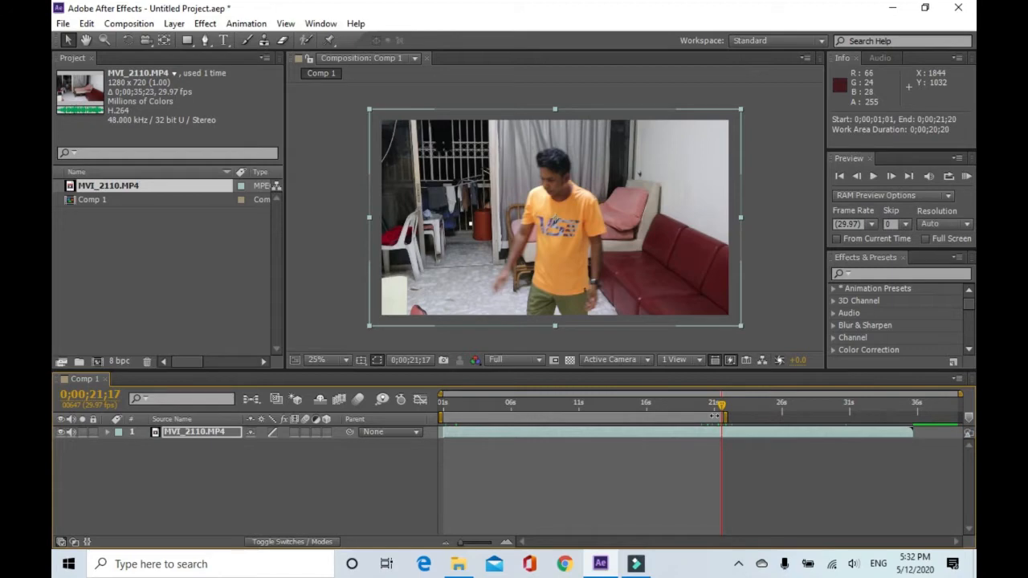
right_click(714, 417)
click(757, 455)
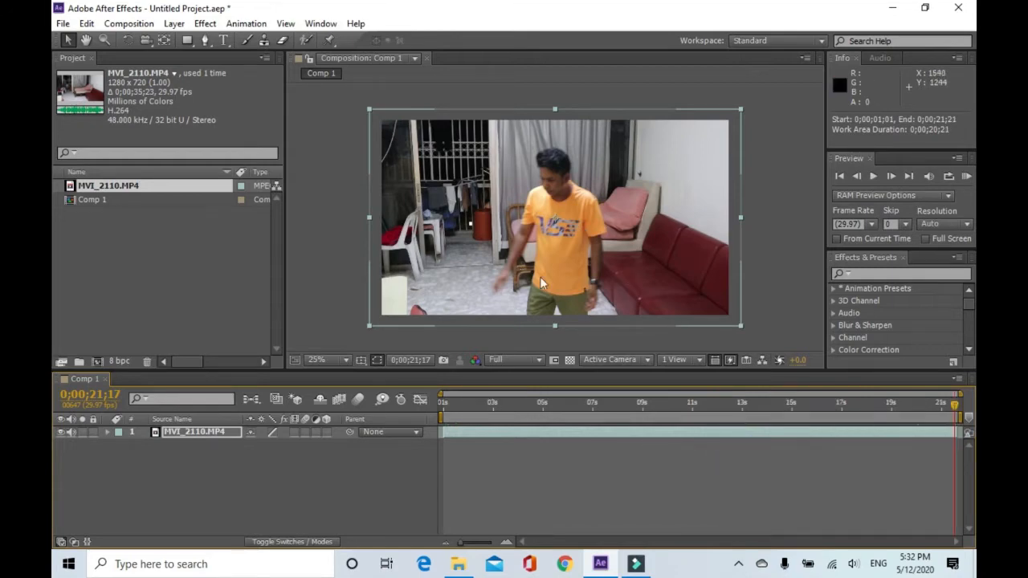
Apply the Curves color correction effect to the video layer and raise the RGB curve's midpoint.
click(212, 26)
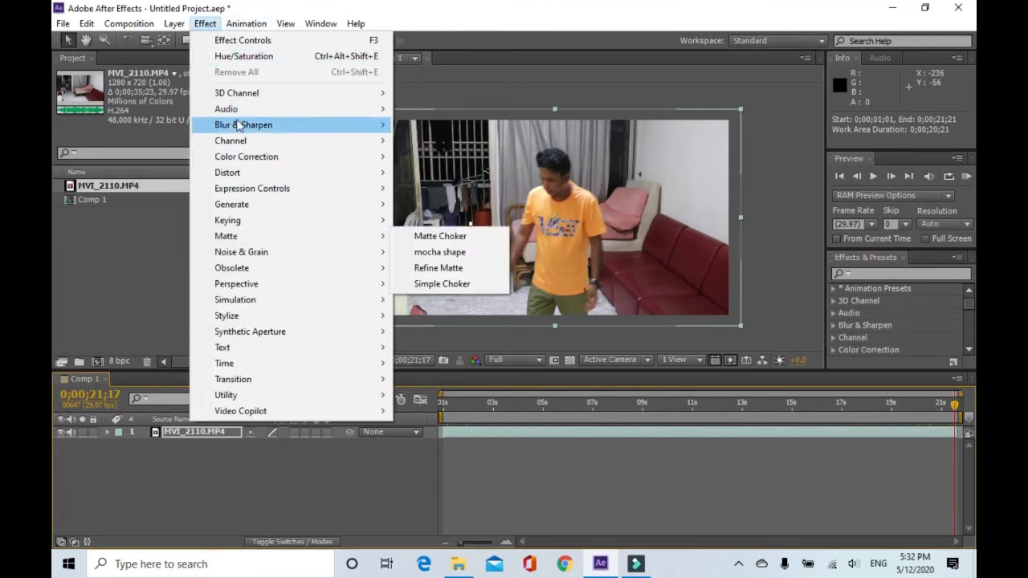
mouse_move(252, 158)
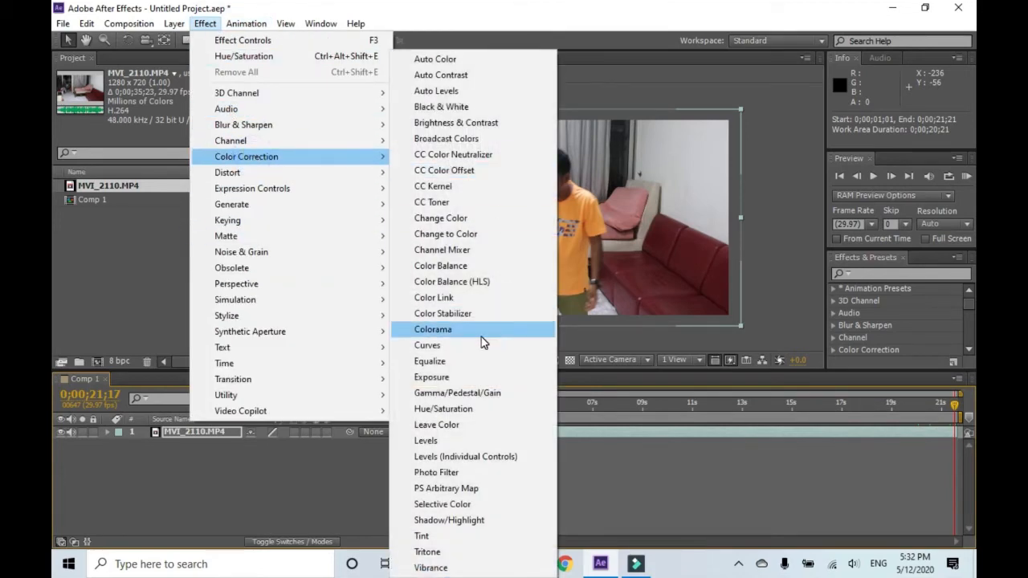
click(456, 347)
drag(147, 189, 142, 176)
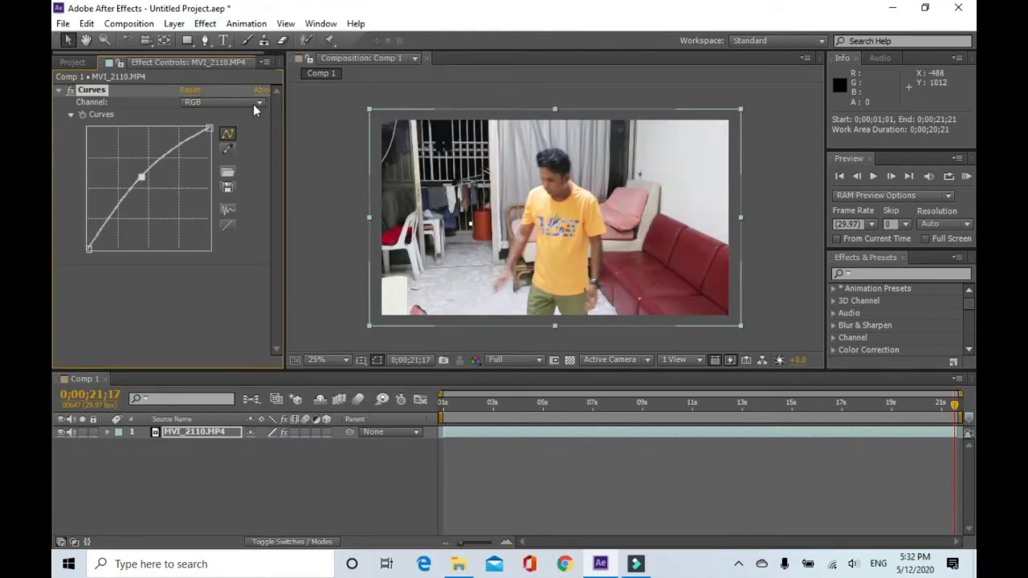
Switch the Curves channel to Red and raise the red curve's midpoint.
click(254, 105)
click(235, 133)
click(146, 186)
drag(146, 186, 144, 179)
Switch the Curves channel to Green and raise the green curve's midpoint slightly.
click(259, 102)
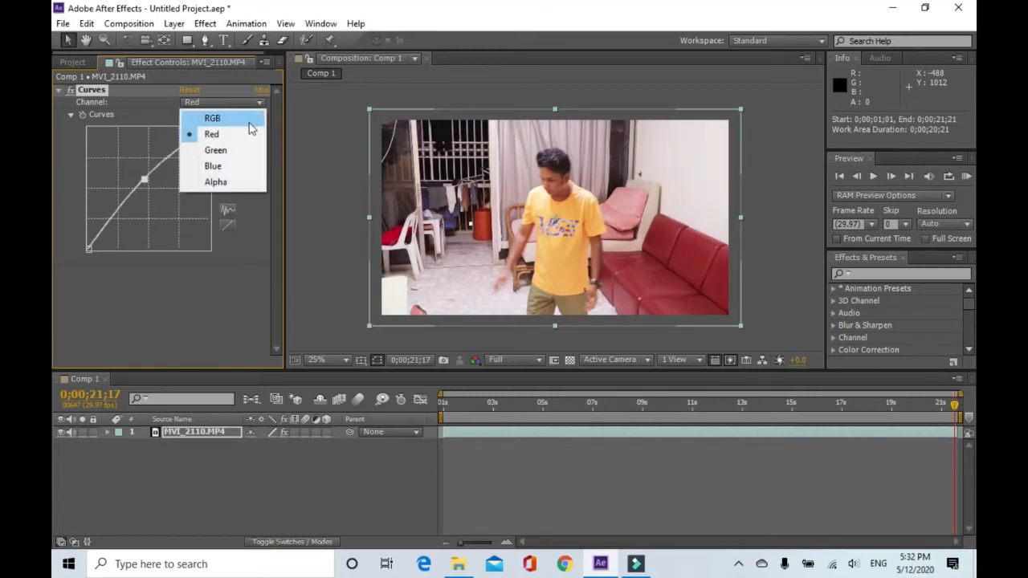
click(217, 150)
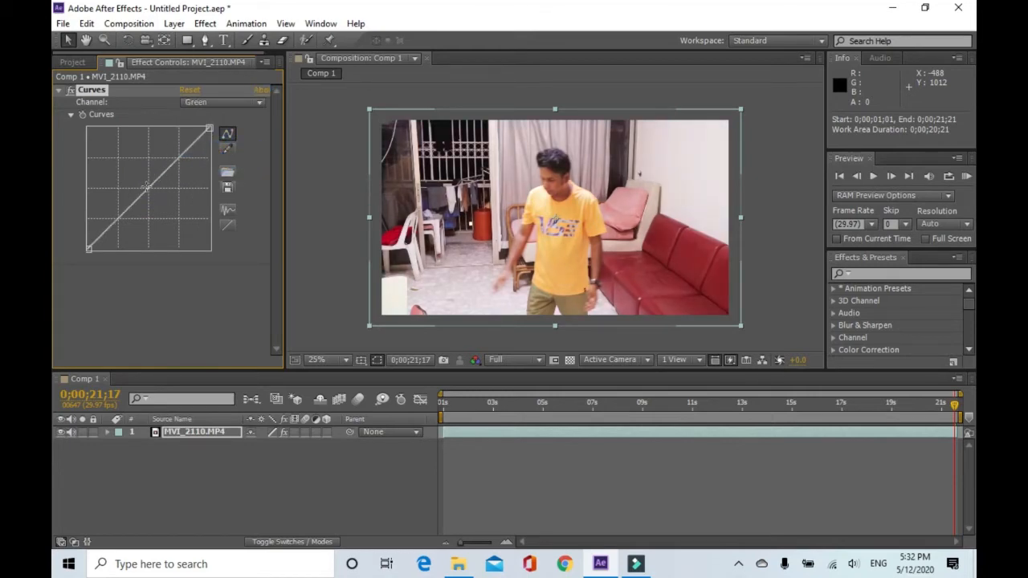
drag(144, 189, 141, 187)
Switch the Curves channel to Blue and raise the blue curve's midpoint.
click(258, 102)
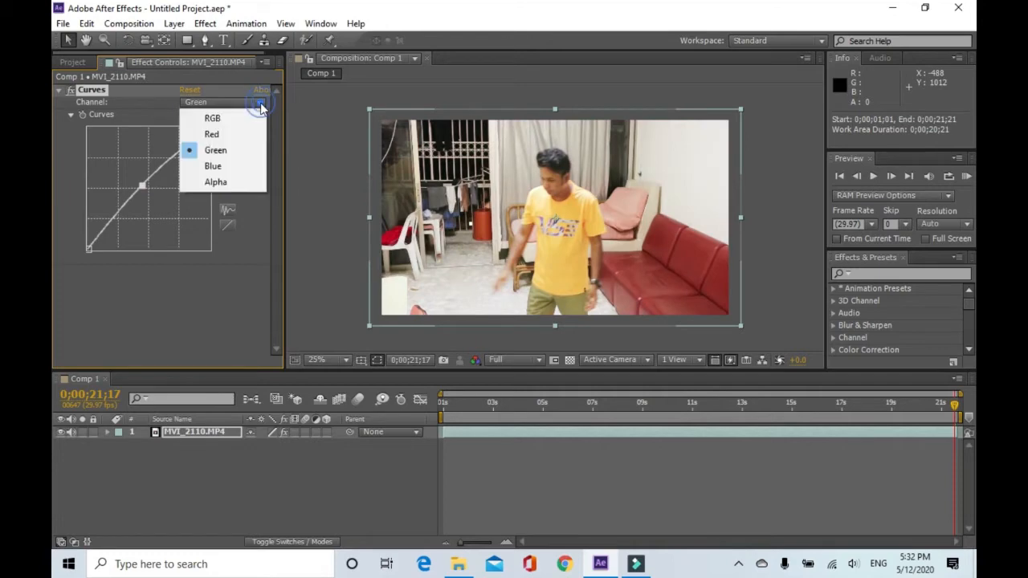
click(213, 166)
drag(164, 195, 144, 185)
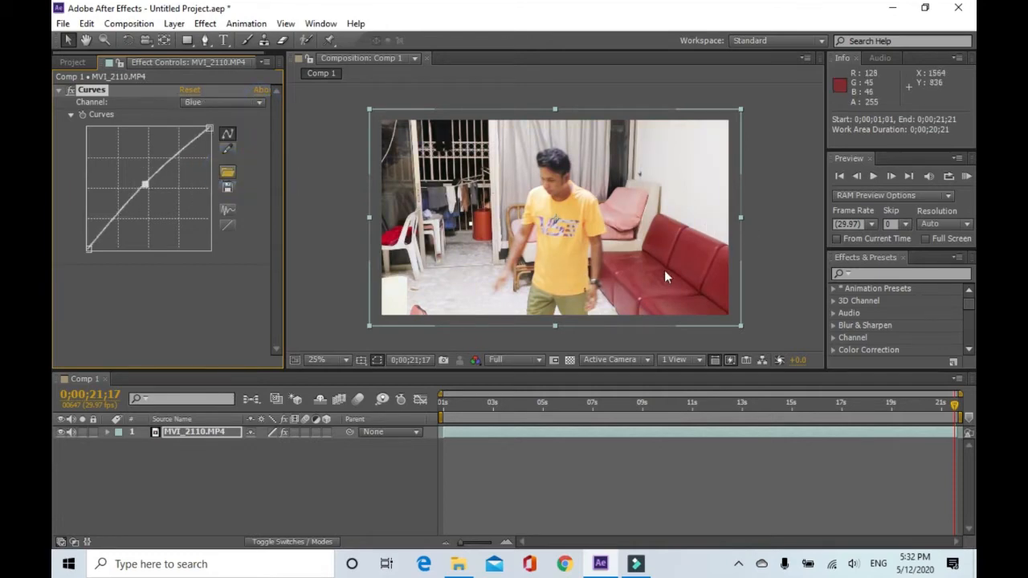
Move the playhead near the start, select the video layer and duplicate it three times.
drag(956, 405, 463, 438)
click(525, 431)
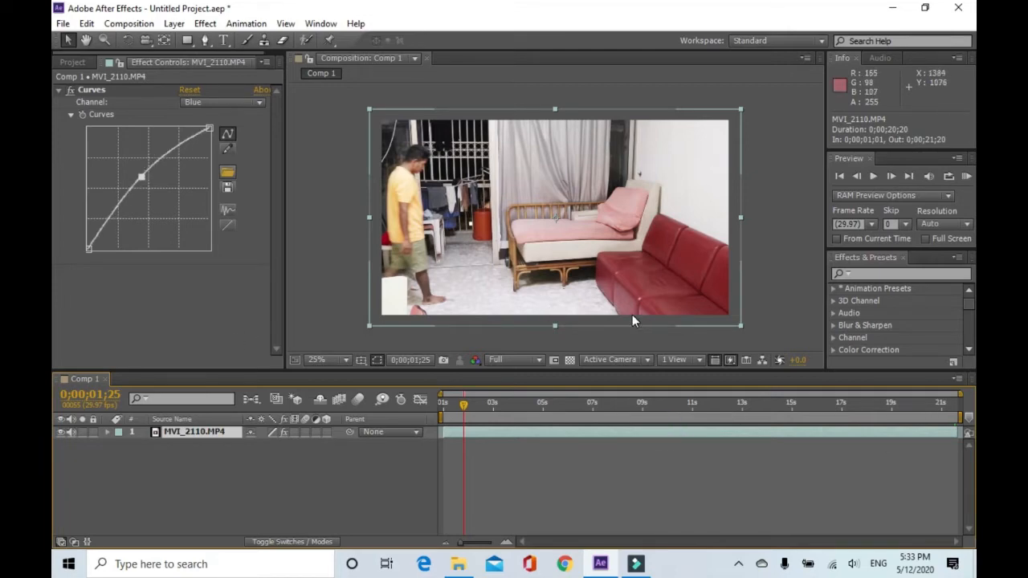
key(ctrl+d)
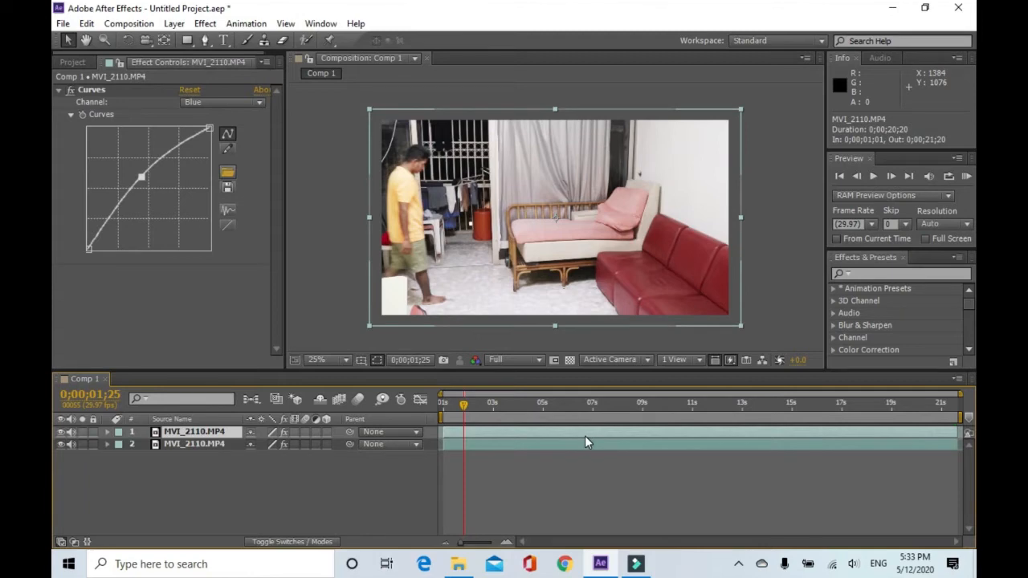
key(ctrl+d)
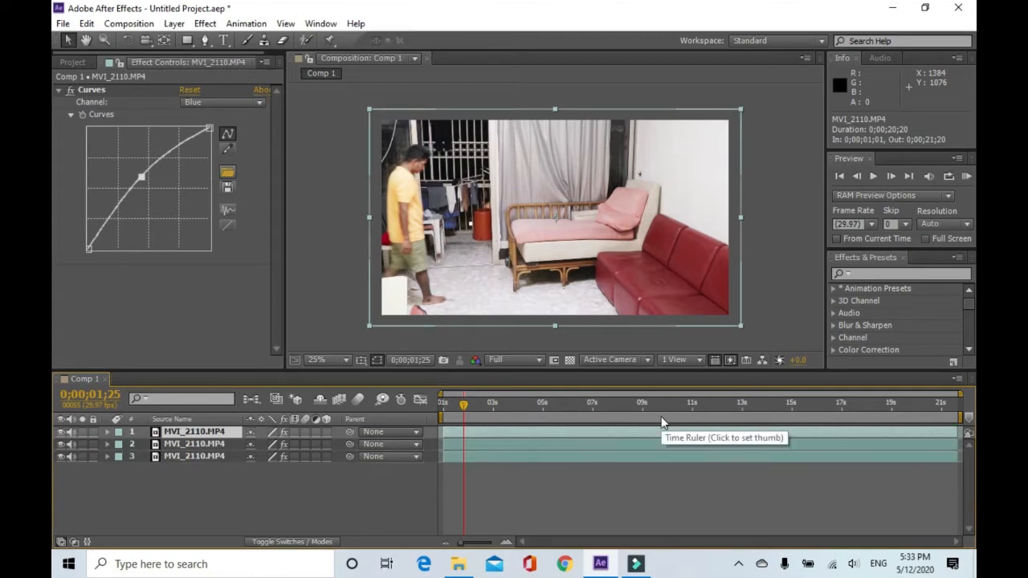
key(ctrl+d)
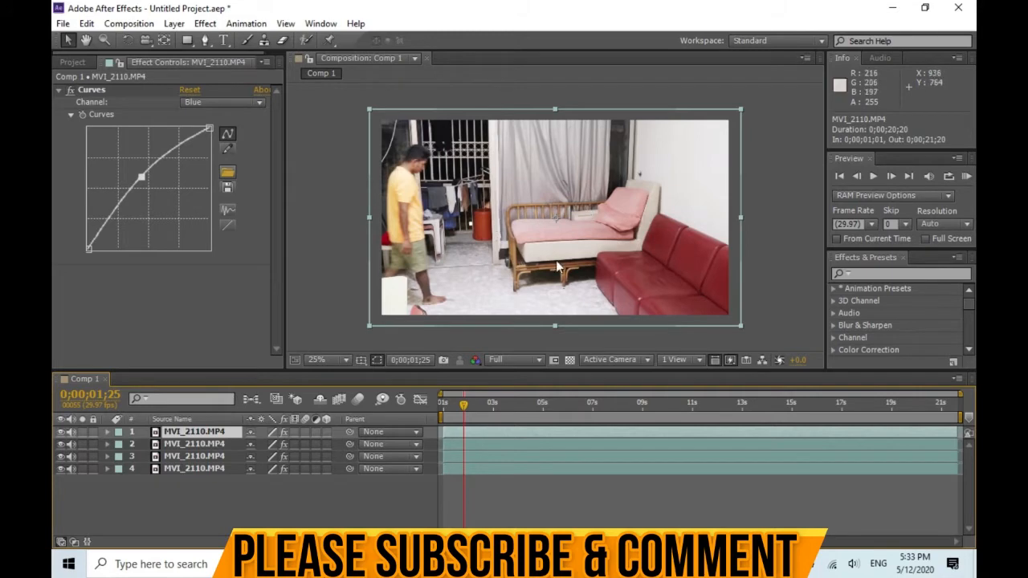
Preview the composition playback from about the 2-second mark.
mouse_move(463, 409)
mouse_down()
mouse_move(451, 409)
mouse_move(482, 409)
mouse_up()
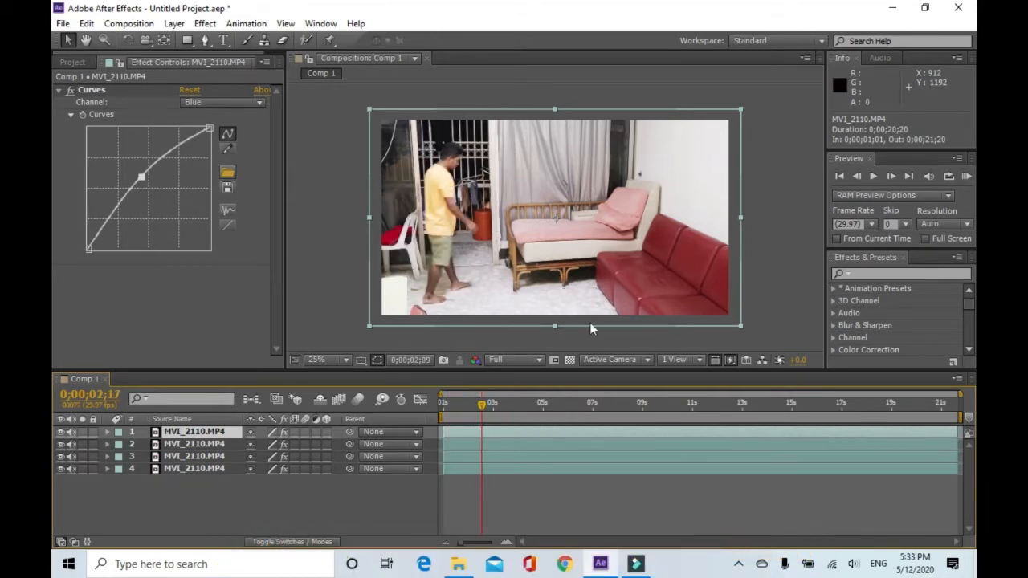
click(873, 176)
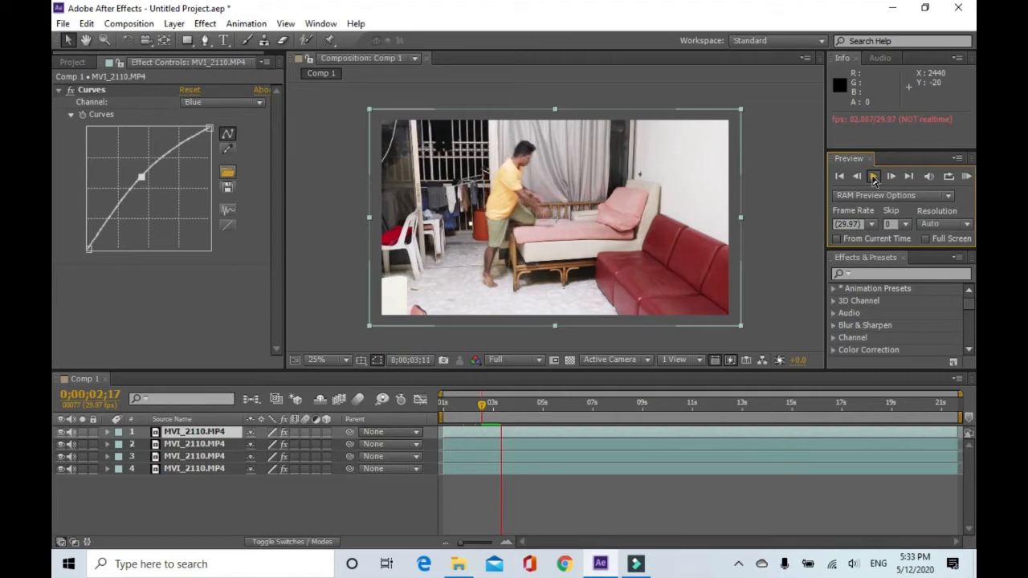
click(874, 178)
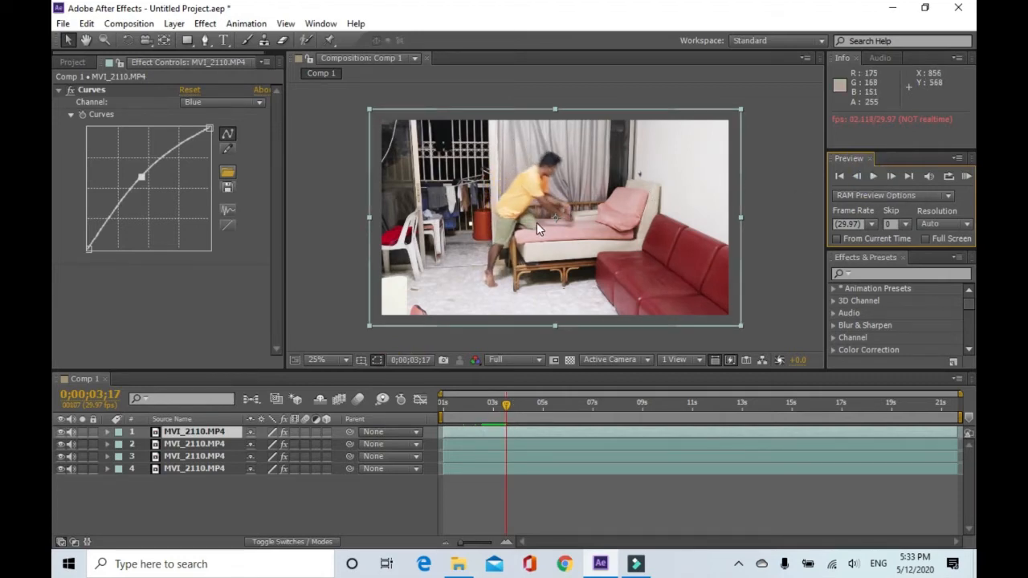
click(890, 176)
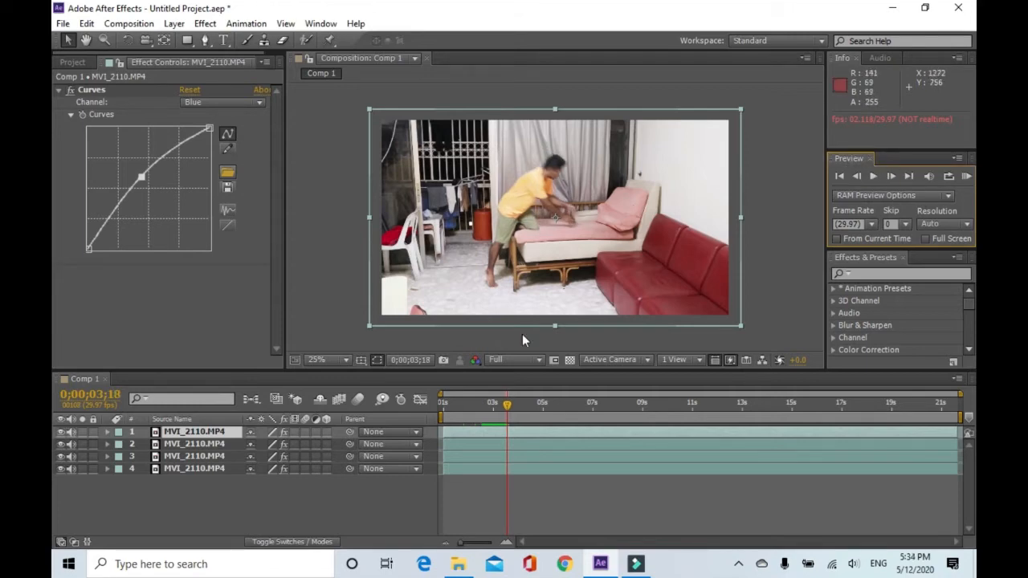
Apply Freeze Frame to the top video layer at the current frame, 0;00;03;18.
click(511, 431)
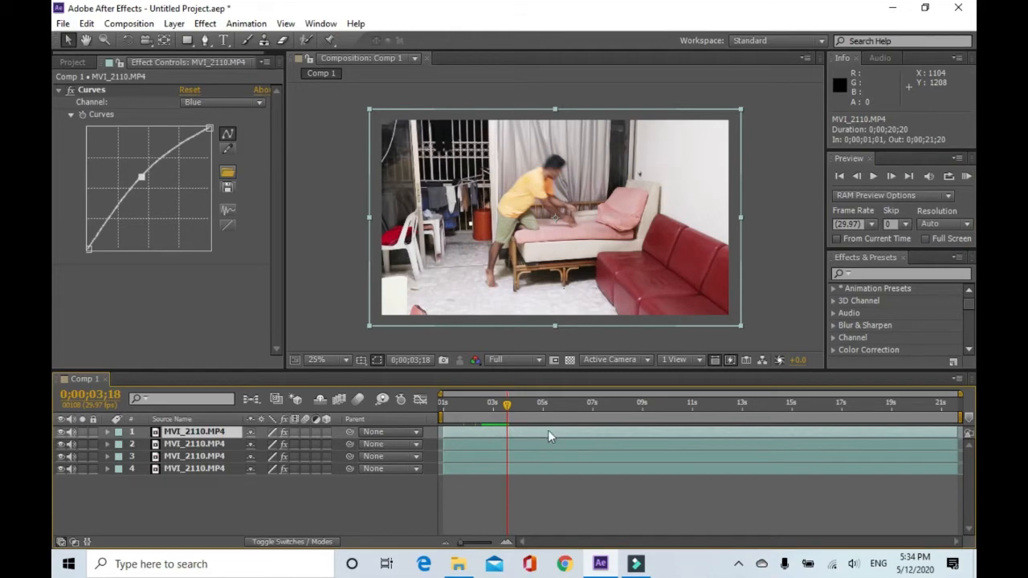
right_click(546, 430)
mouse_move(580, 101)
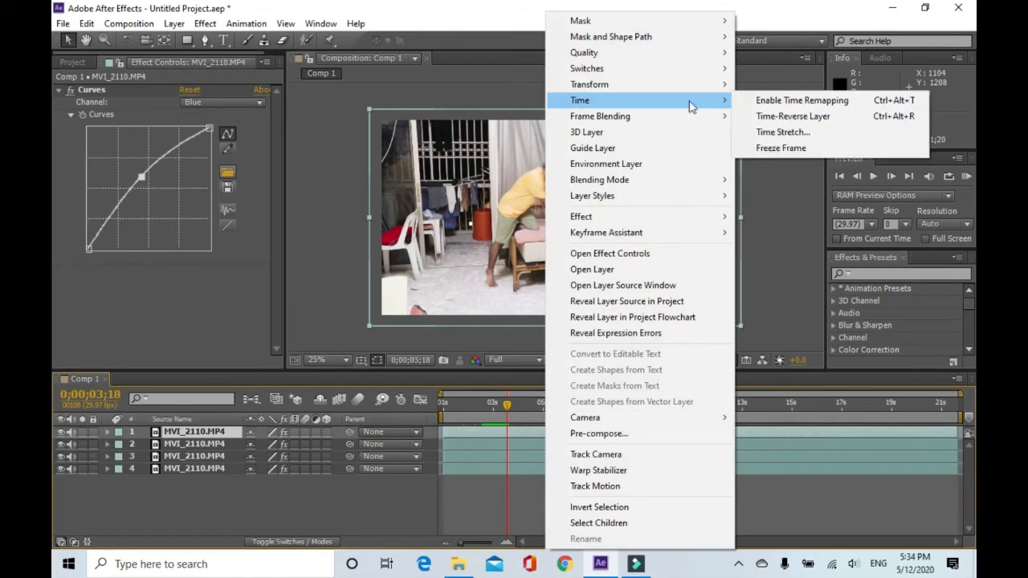
click(766, 149)
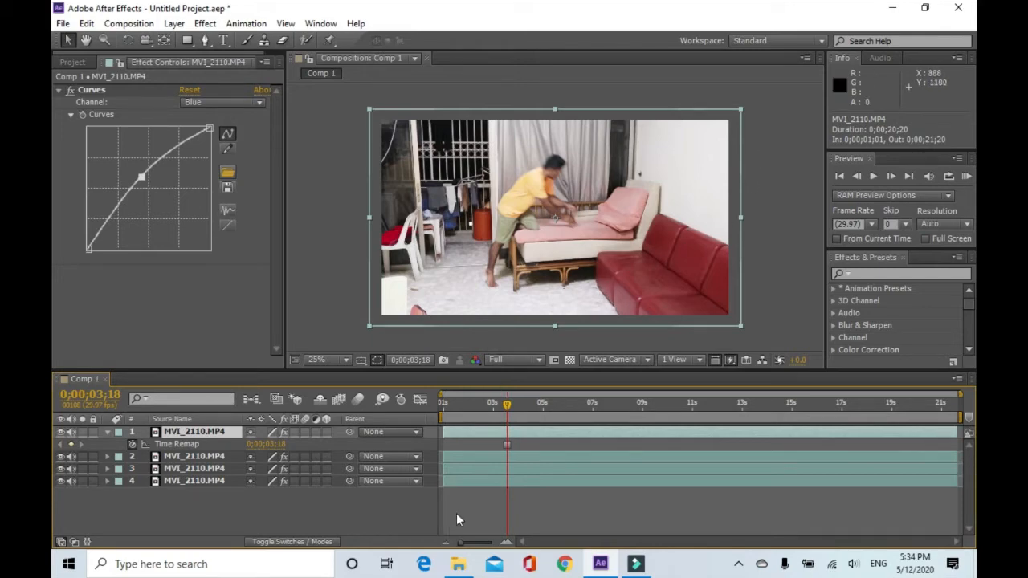
Trim the frozen top layer so it ends at the playhead at 0;00;03;18.
drag(505, 405, 767, 413)
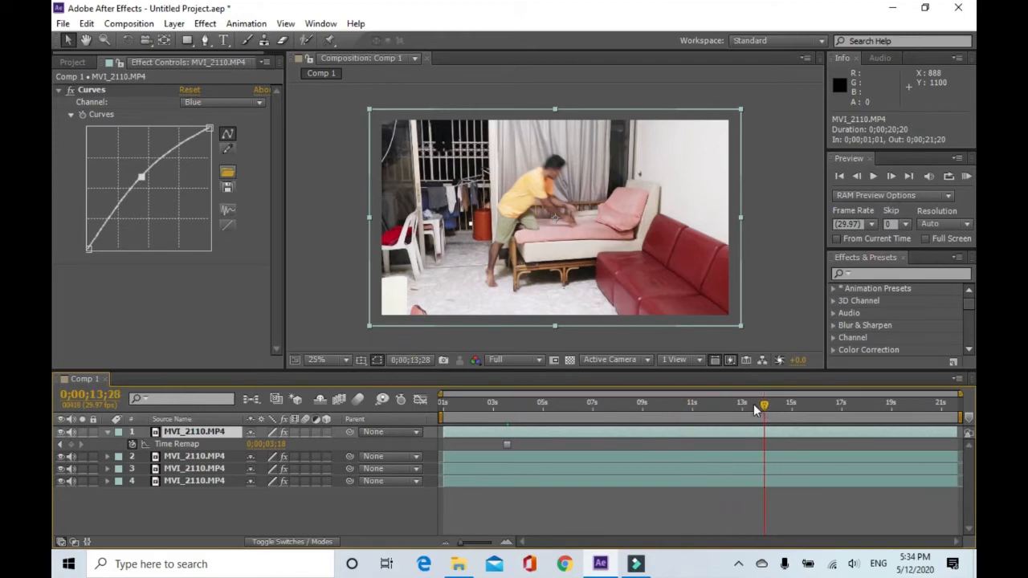
drag(757, 405, 584, 424)
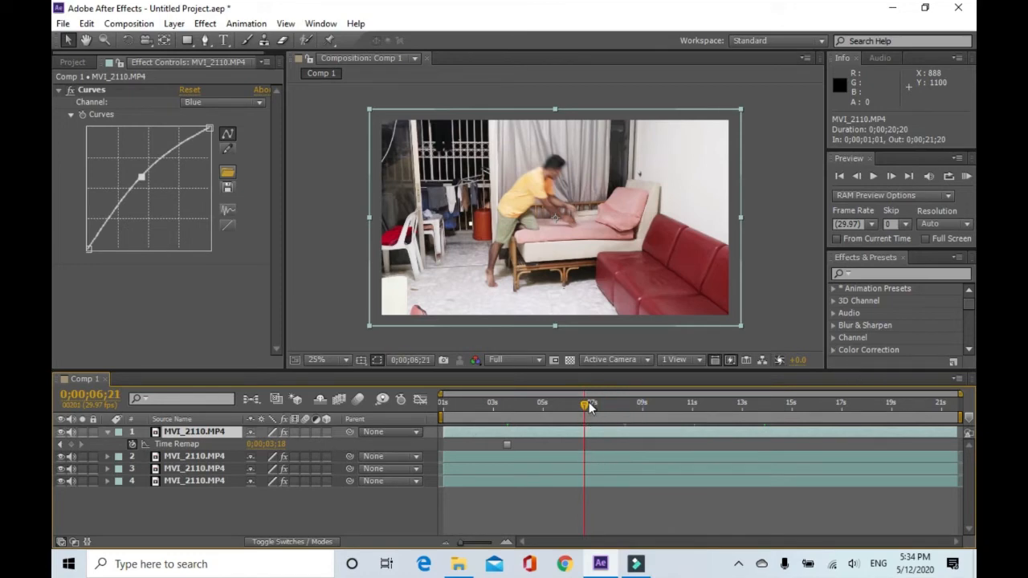
drag(585, 407, 507, 412)
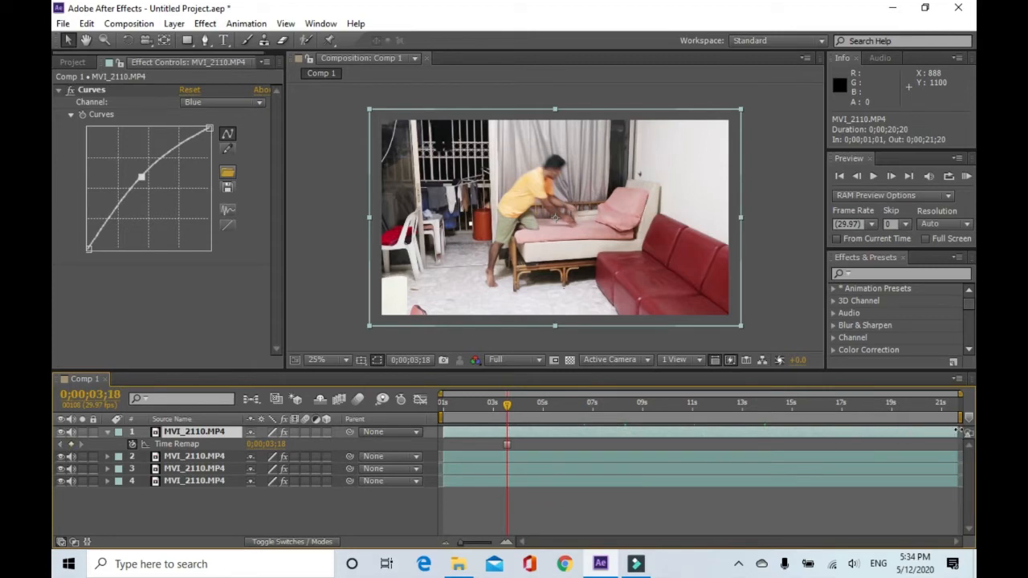
drag(945, 432, 510, 442)
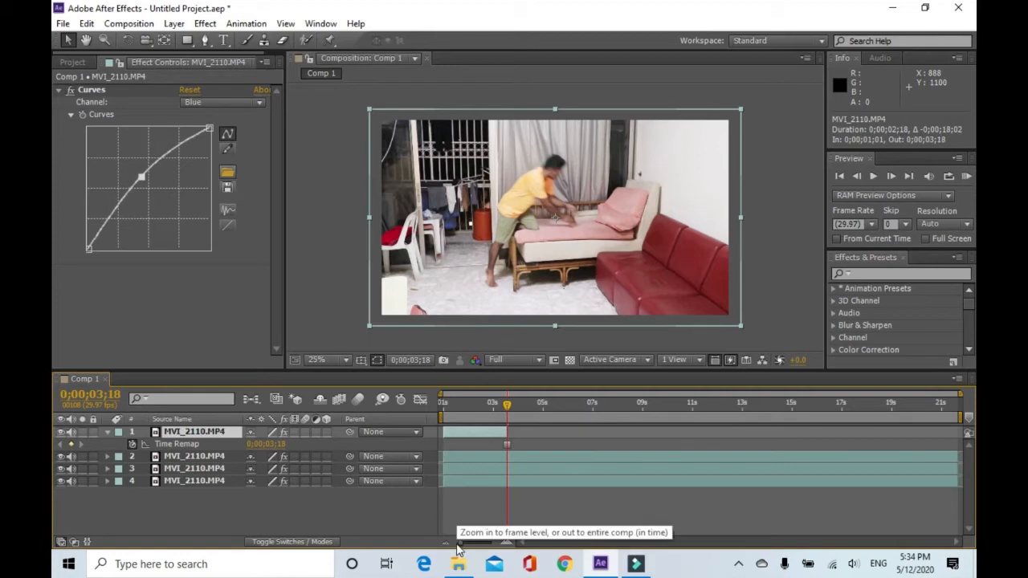
drag(460, 549, 498, 550)
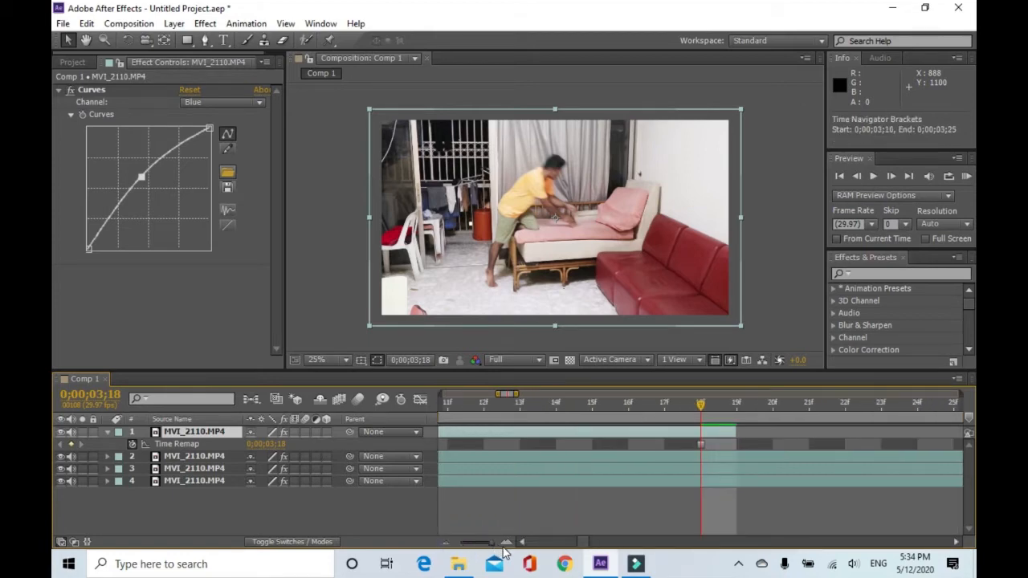
click(735, 434)
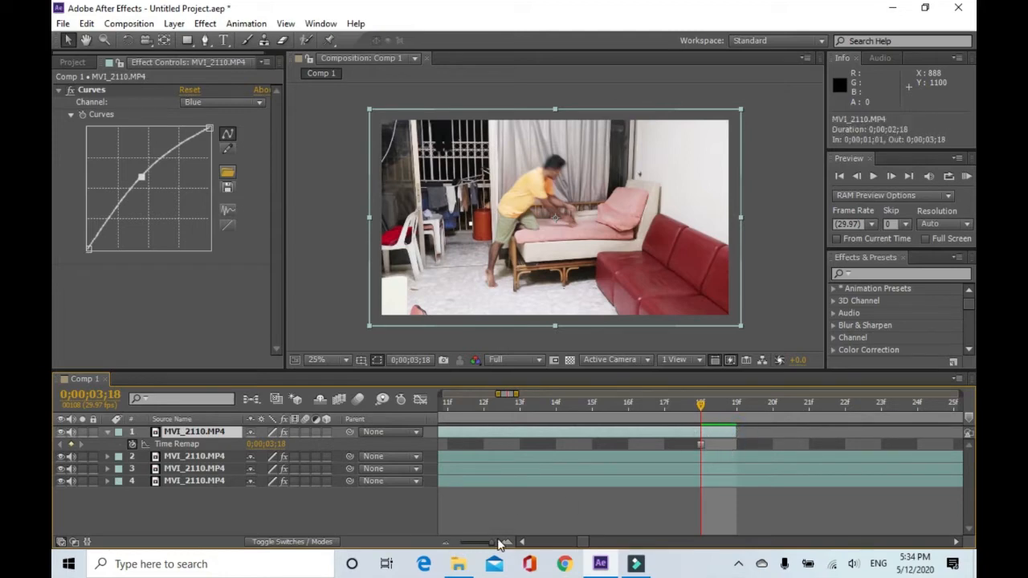
drag(491, 547, 457, 551)
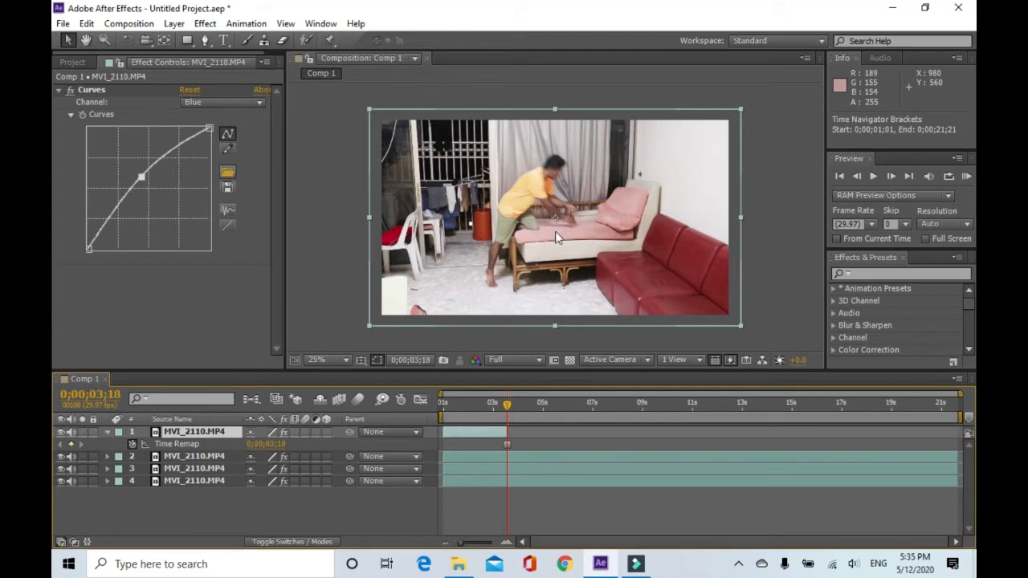
With the top layer selected, start a Pen-tool mask tracing the man's thigh and knee.
click(466, 432)
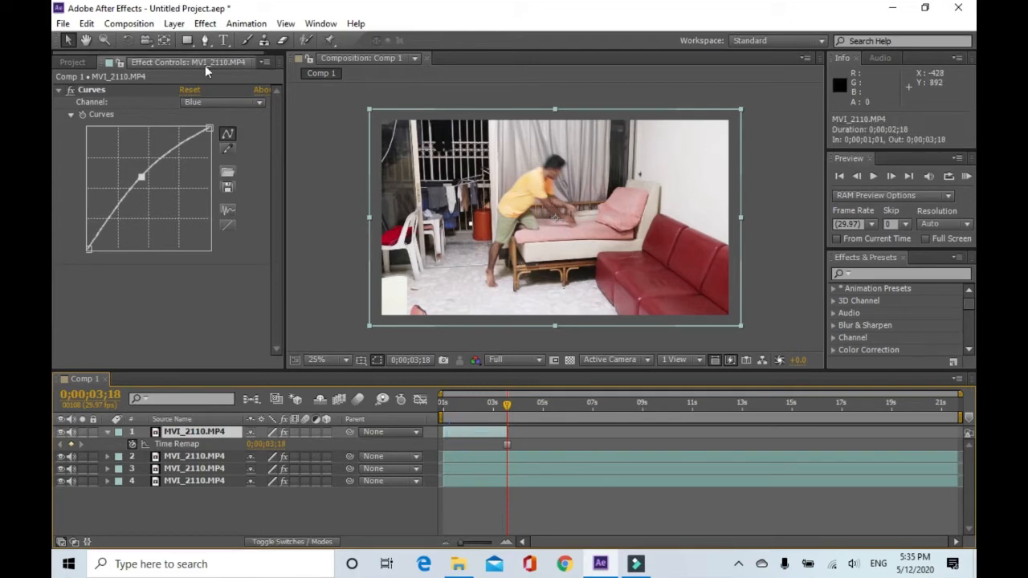
click(205, 40)
scroll(552, 211, up, 3)
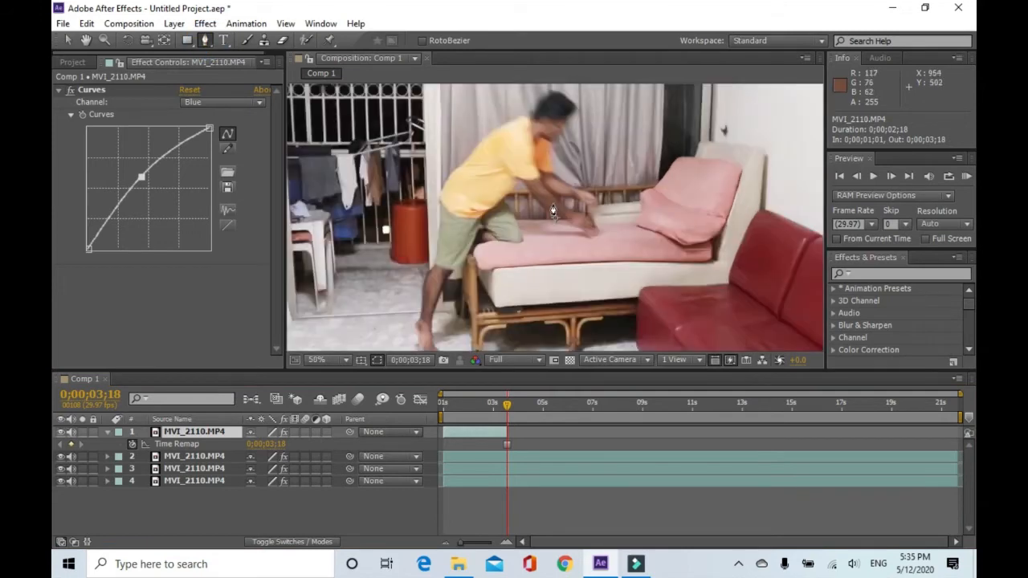
scroll(553, 212, up, 2)
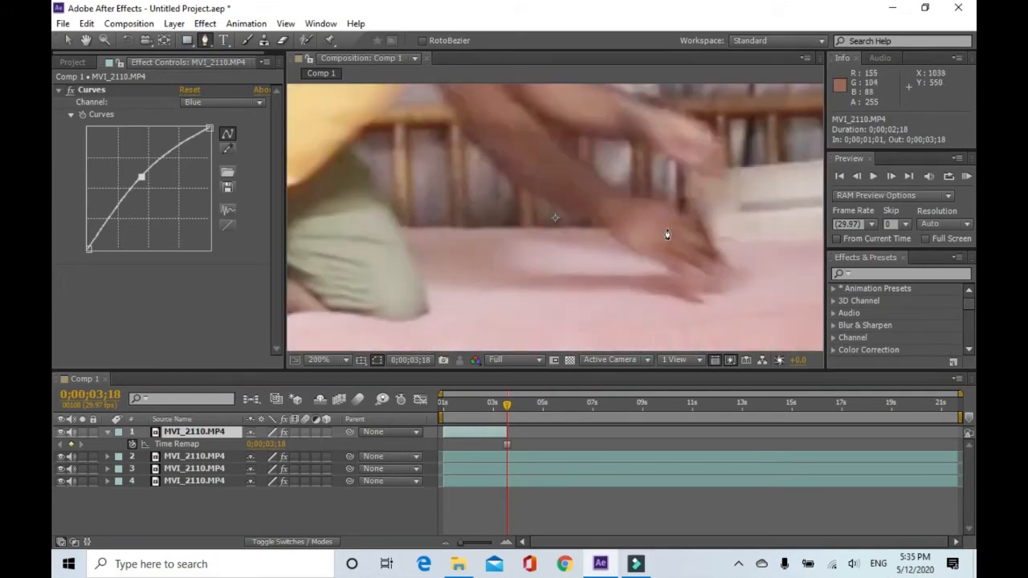
scroll(551, 186, down, 1)
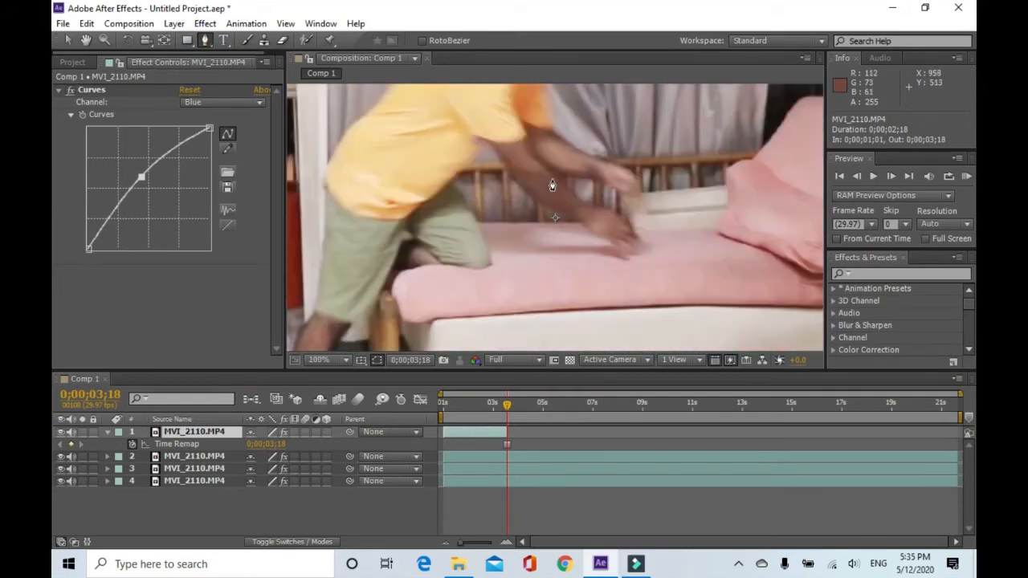
click(452, 182)
drag(488, 256, 484, 270)
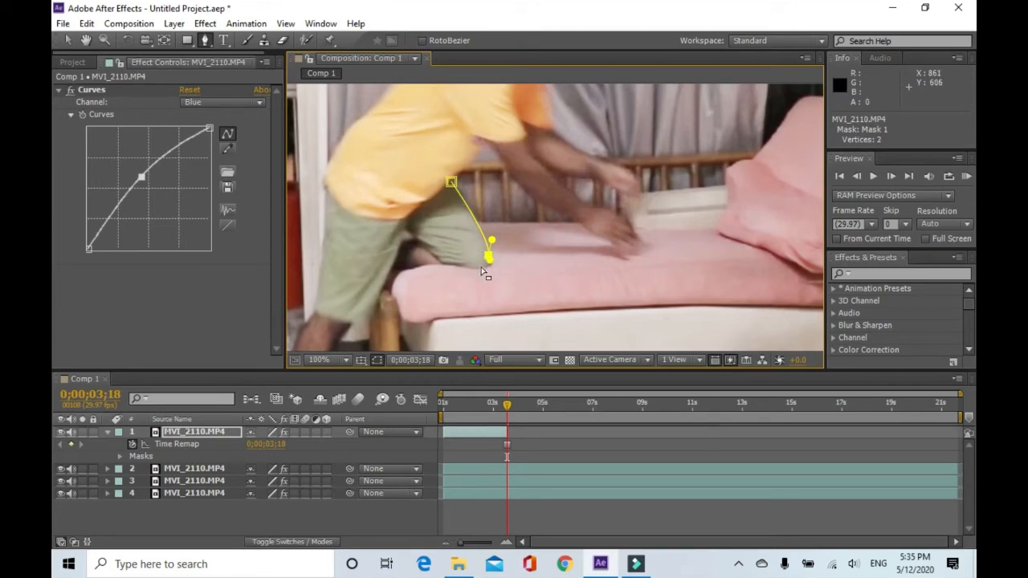
mouse_move(447, 263)
mouse_down()
mouse_move(412, 245)
mouse_move(437, 256)
mouse_up()
click(405, 229)
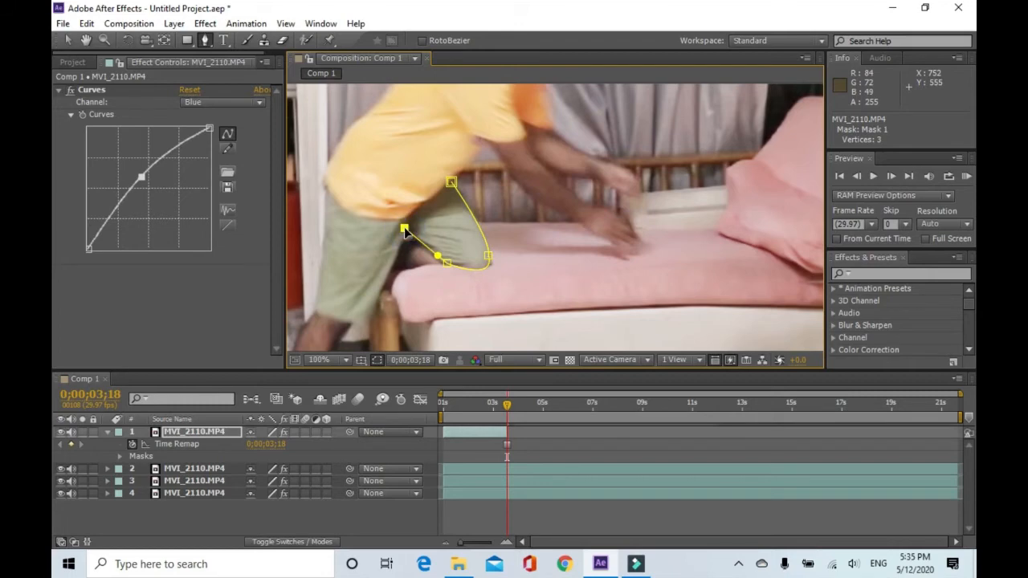
key(ctrl+z)
drag(437, 256, 436, 261)
click(391, 269)
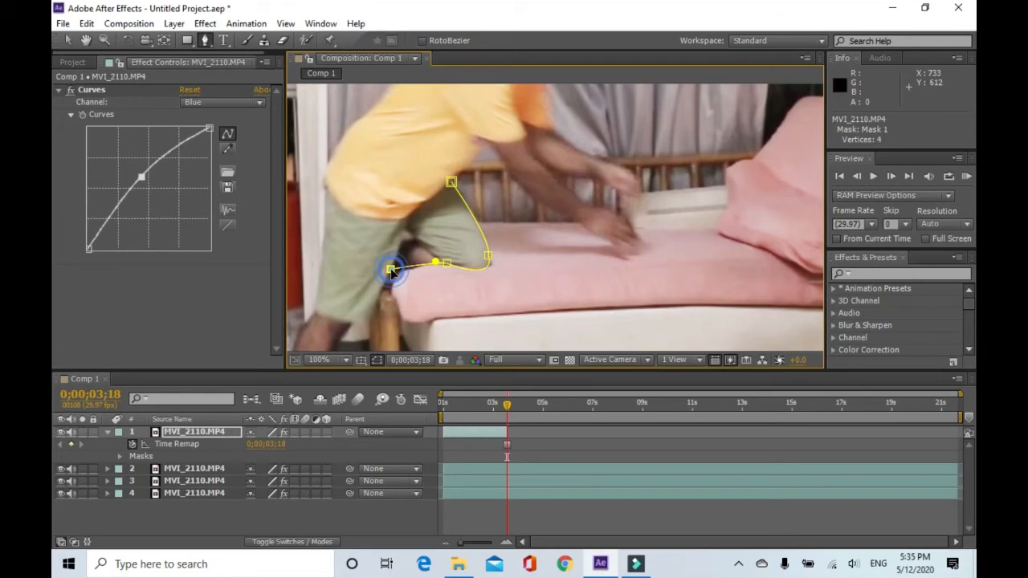
click(365, 321)
click(351, 322)
Continue the mask path down along the man's lower leg and foot.
scroll(367, 301, down, 2)
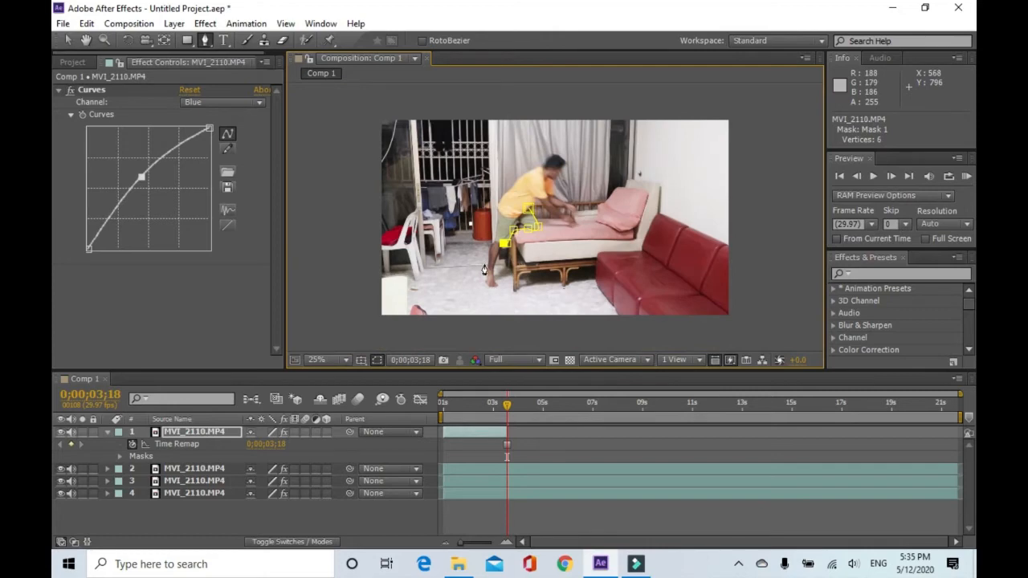
scroll(485, 270, up, 1)
scroll(484, 270, up, 1)
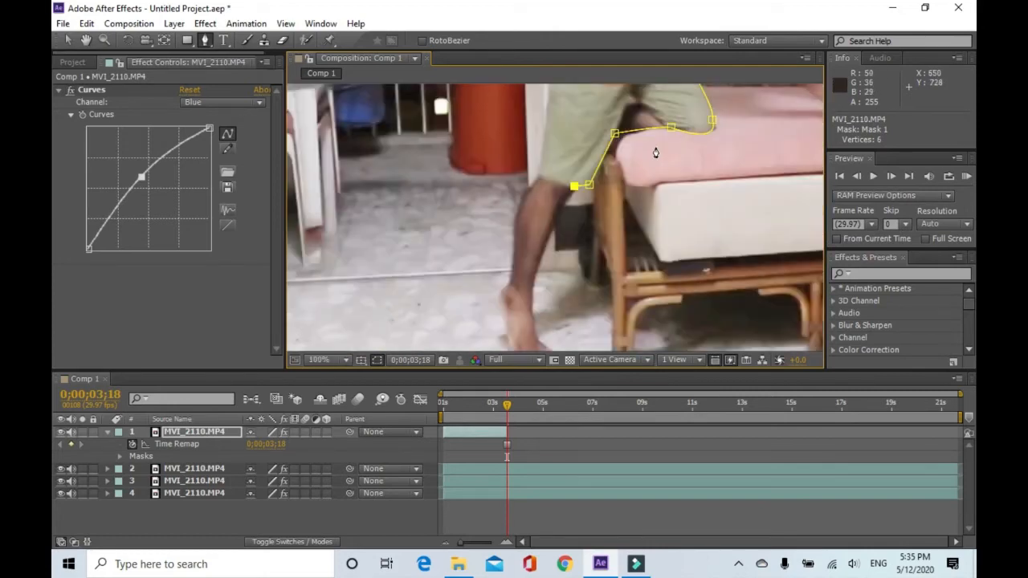
scroll(604, 176, up, 1)
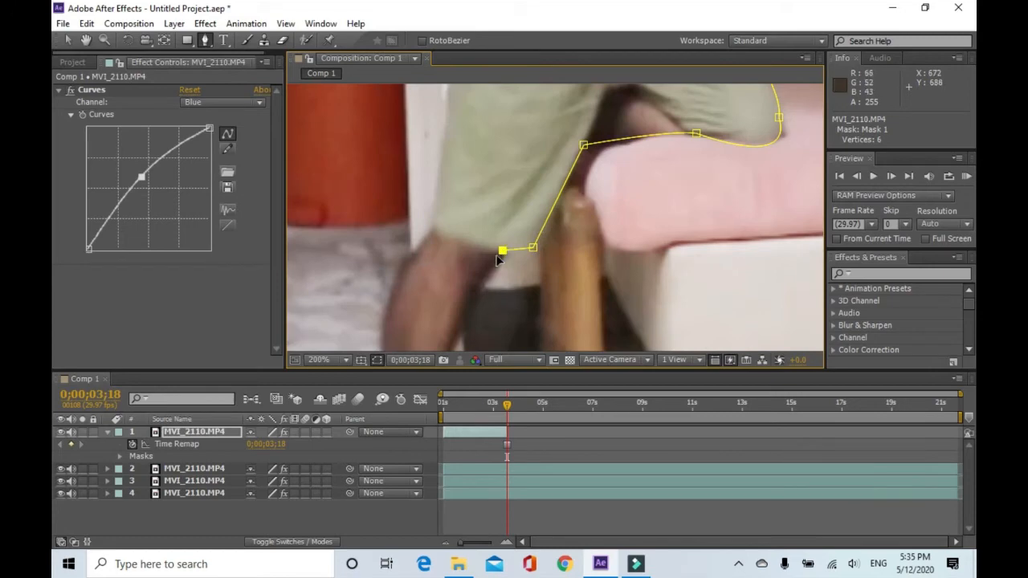
drag(480, 280, 465, 296)
drag(456, 333, 453, 339)
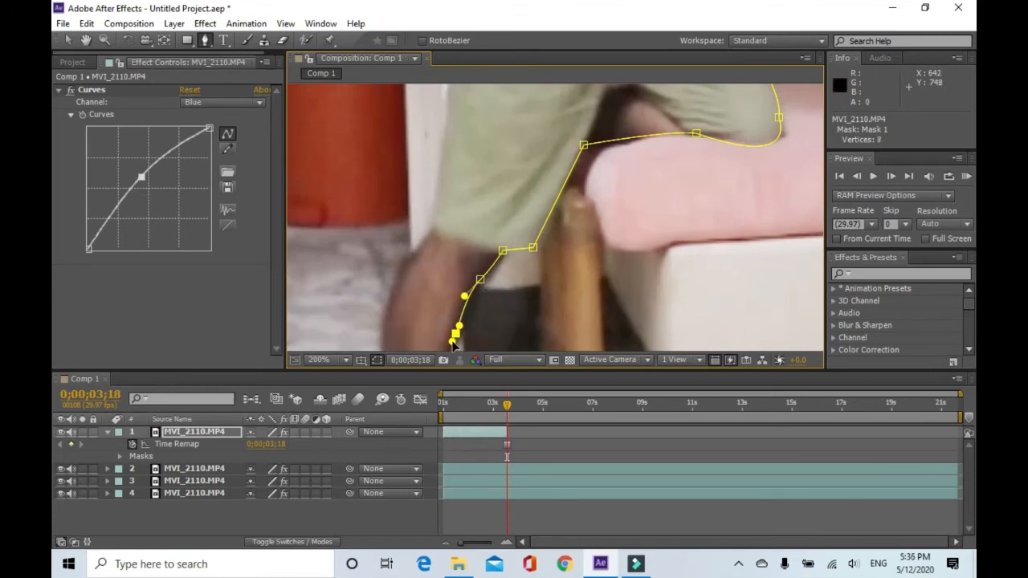
key(comma)
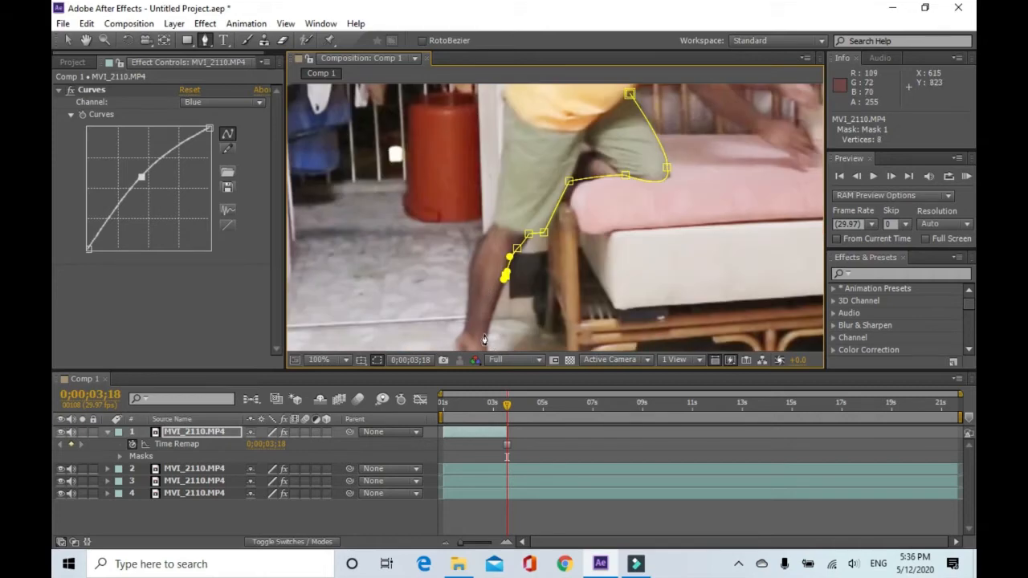
drag(484, 336, 488, 343)
scroll(488, 343, down, 3)
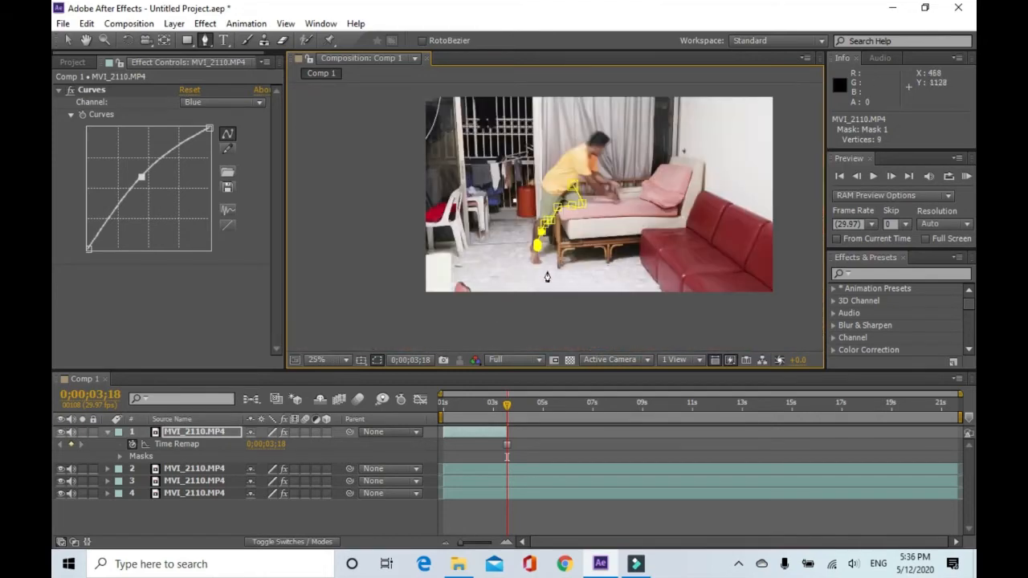
scroll(542, 253, up, 4)
Continue the mask path up the man's other leg, back and shoulder.
drag(604, 148, 515, 324)
click(531, 247)
drag(469, 259, 445, 226)
click(442, 165)
drag(450, 115, 463, 87)
drag(462, 88, 528, 183)
scroll(527, 153, up, 1)
scroll(530, 144, down, 4)
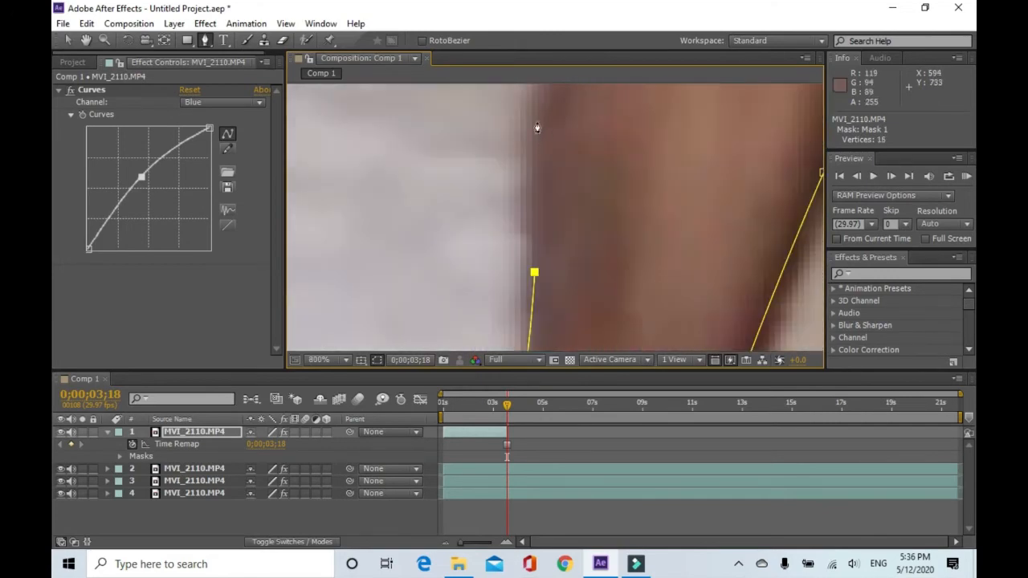
click(578, 141)
scroll(580, 137, up, 1)
drag(586, 120, 542, 277)
click(560, 142)
scroll(562, 145, down, 1)
drag(579, 142, 550, 247)
drag(574, 208, 582, 200)
drag(621, 164, 623, 161)
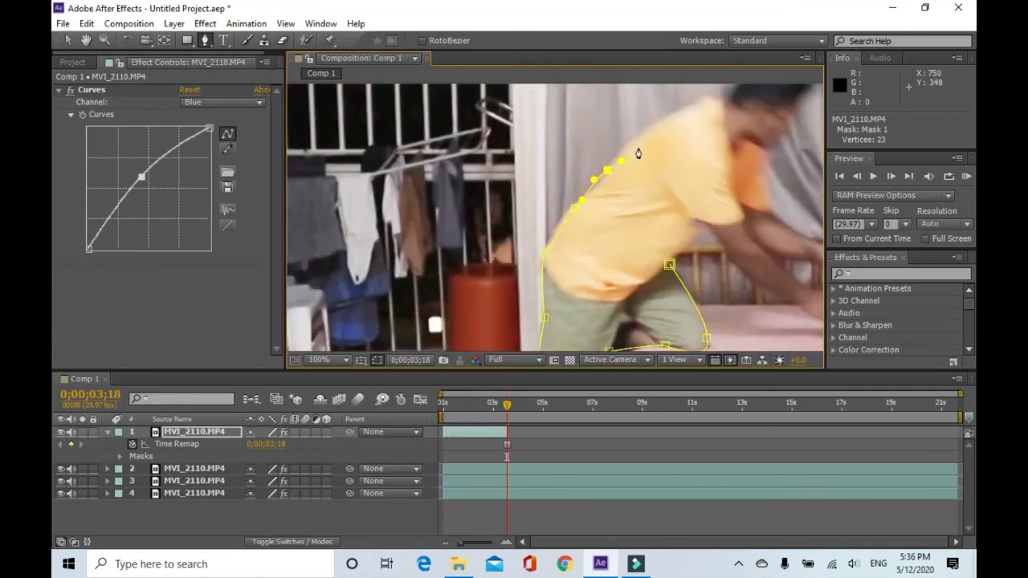
click(648, 142)
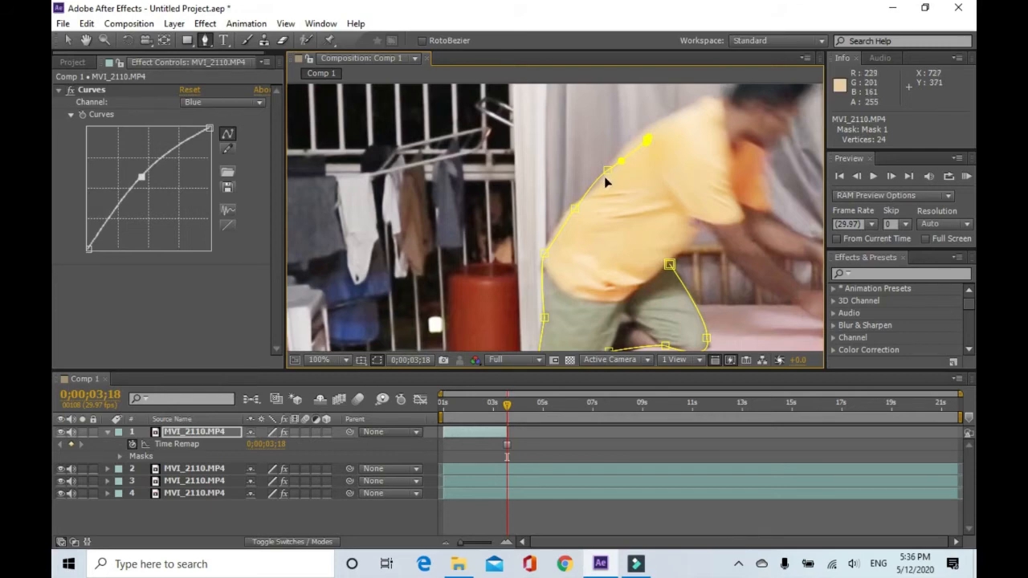
drag(608, 172, 615, 169)
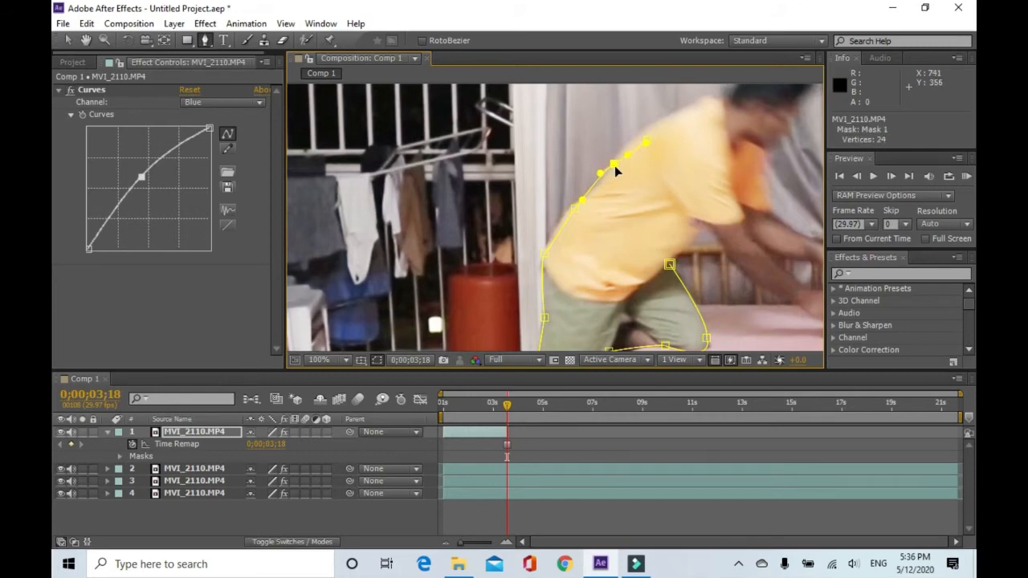
Trace the mask path around the man's head, arms and hands resting on the sofa.
click(647, 143)
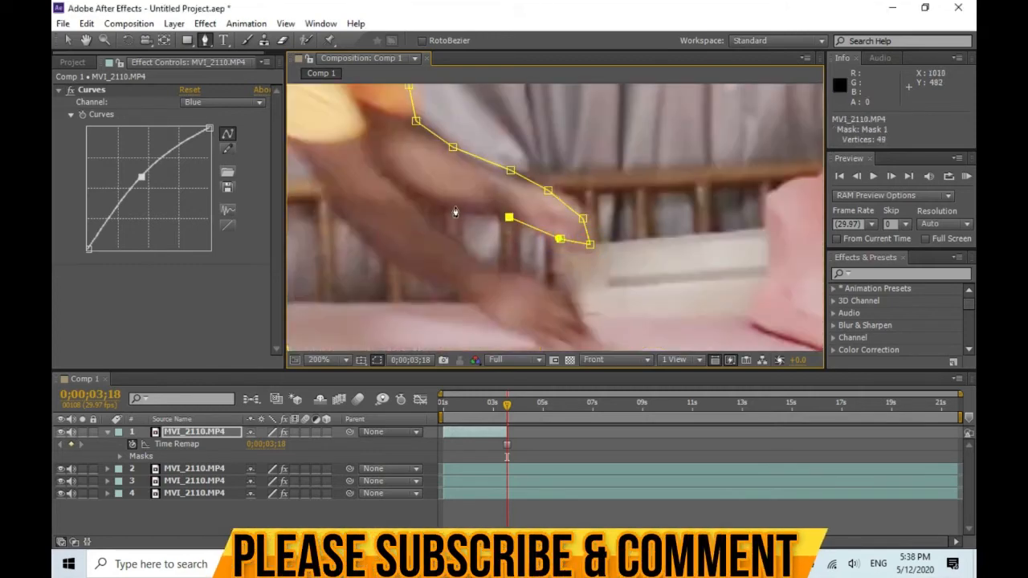
click(440, 201)
click(391, 169)
click(367, 153)
click(400, 187)
click(452, 239)
click(491, 269)
click(544, 281)
click(575, 319)
click(575, 337)
click(560, 343)
click(544, 337)
click(522, 331)
click(480, 315)
click(466, 297)
click(407, 271)
click(378, 242)
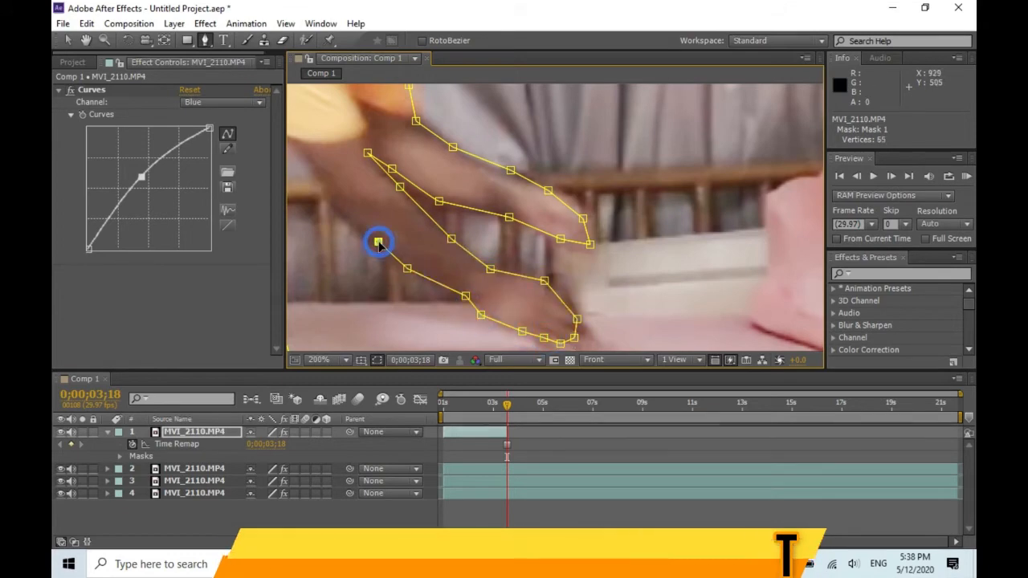
click(337, 205)
click(288, 144)
Close the mask path at its first vertex to outline the whole man.
scroll(287, 144, down, 2)
click(471, 218)
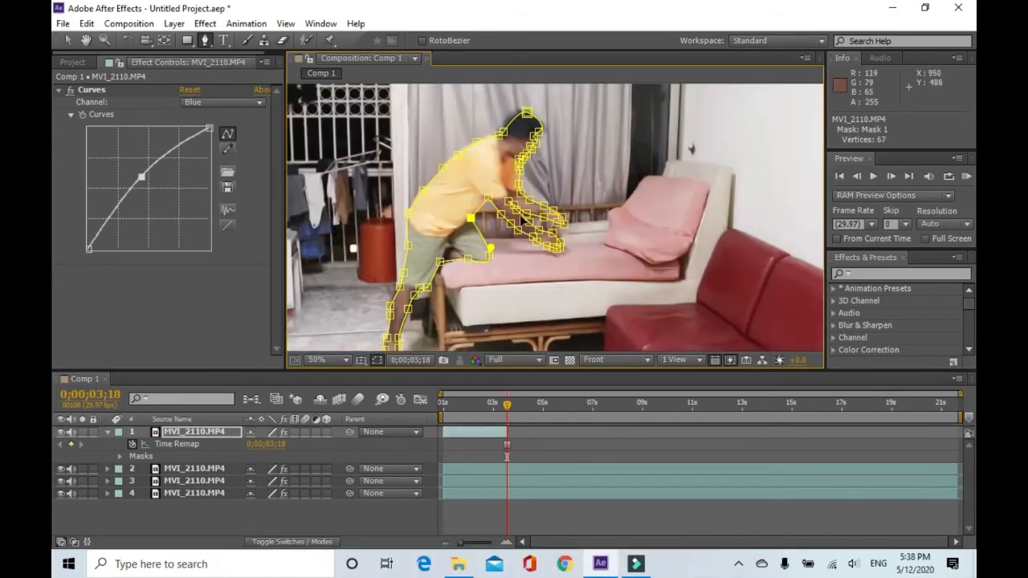
scroll(521, 214, down, 1)
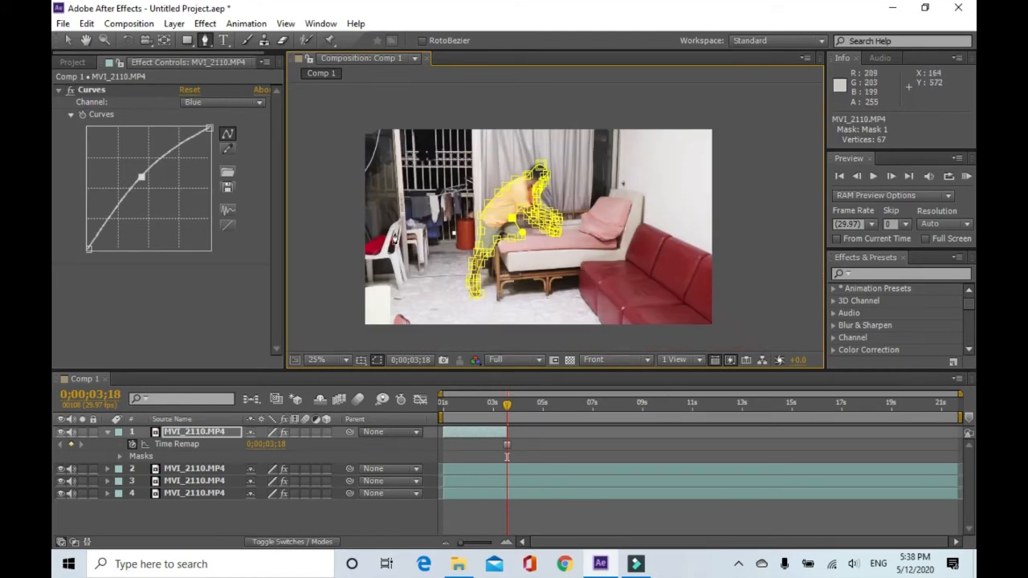
Switch to the Selection tool and expand the top layer's Mask 1 properties.
click(68, 38)
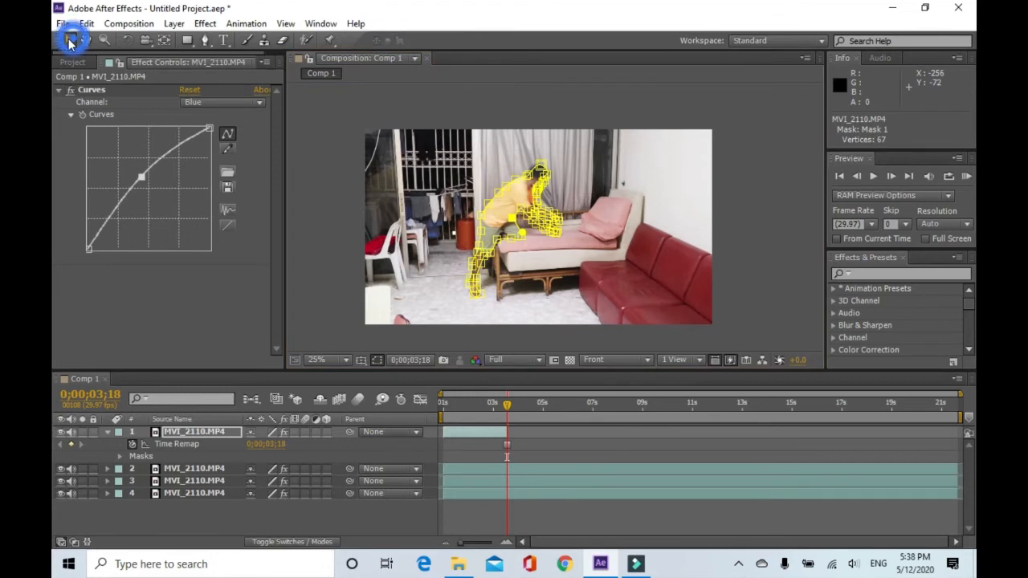
scroll(437, 221, up, 2)
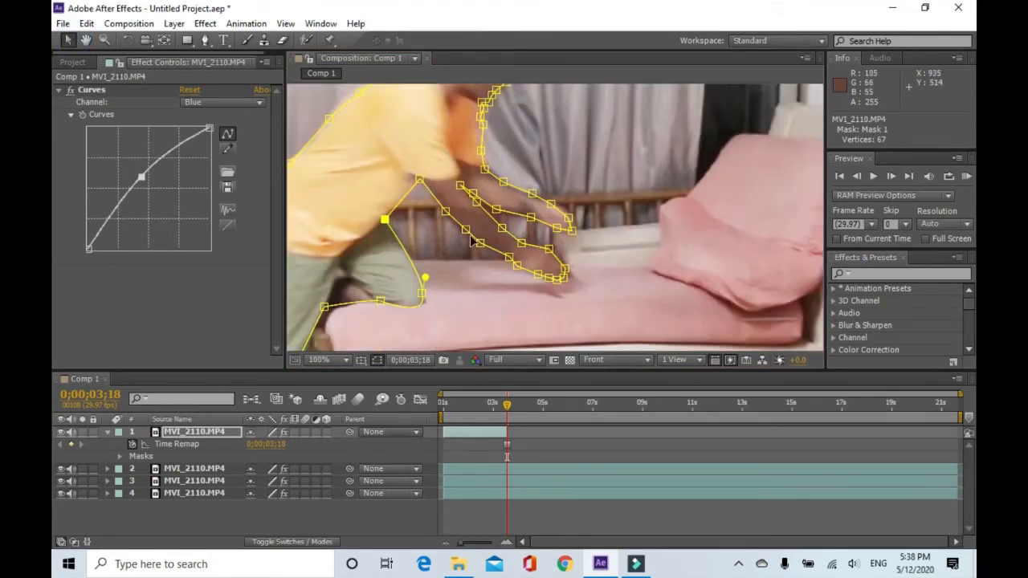
scroll(440, 306, down, 4)
scroll(441, 307, up, 2)
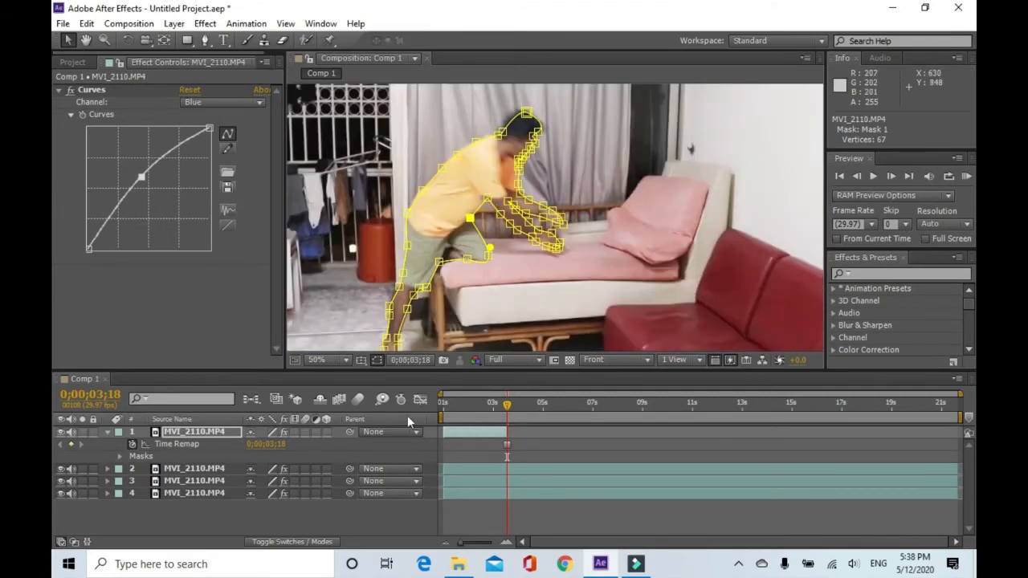
click(120, 457)
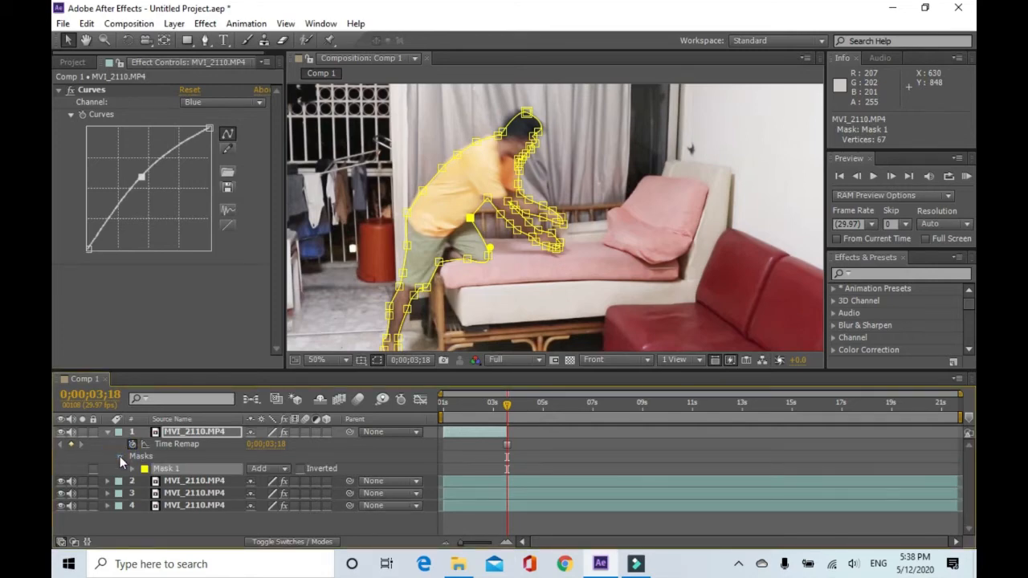
click(132, 470)
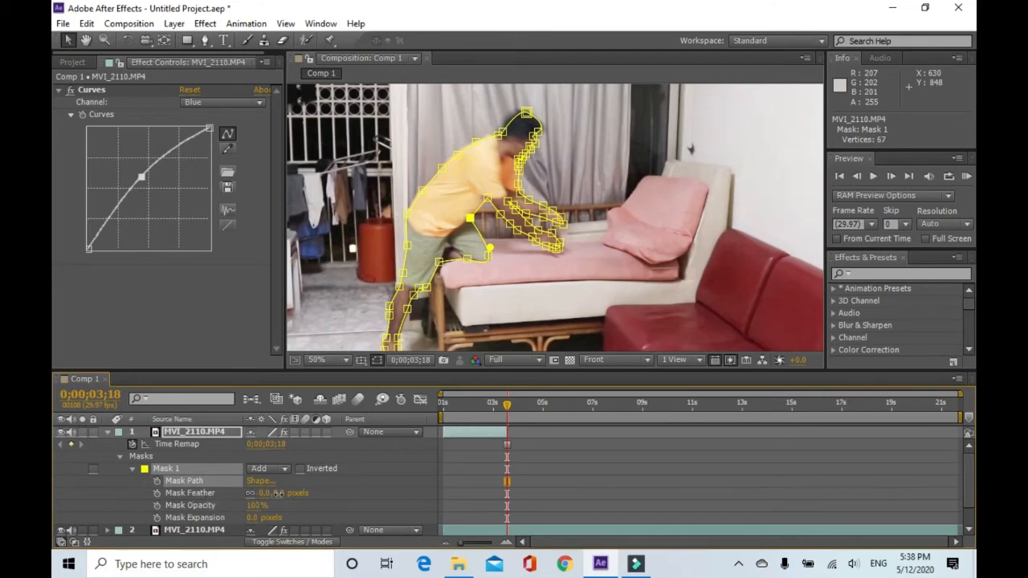
Scrub the top layer's Mask Feather value and collapse that layer's properties.
click(277, 493)
drag(289, 497, 291, 499)
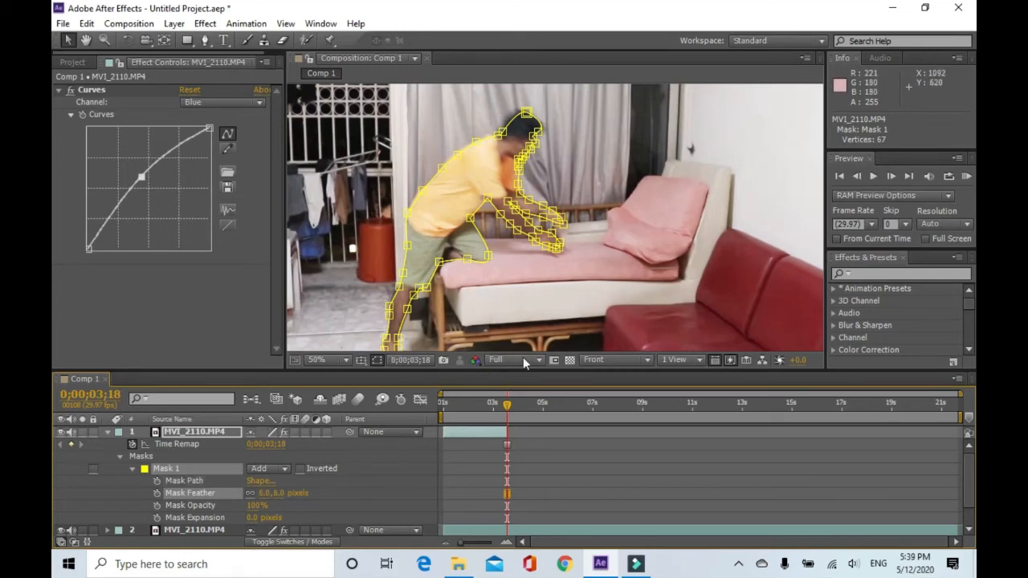
click(106, 435)
Return to the start of the composition, fit the viewer and play a preview of the clip.
drag(504, 412, 445, 417)
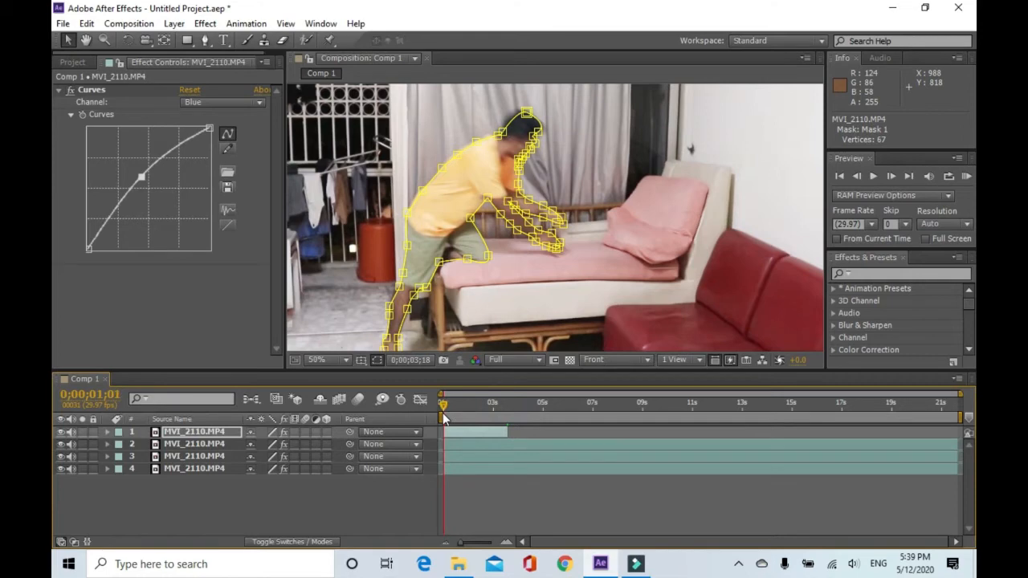
scroll(614, 252, down, 4)
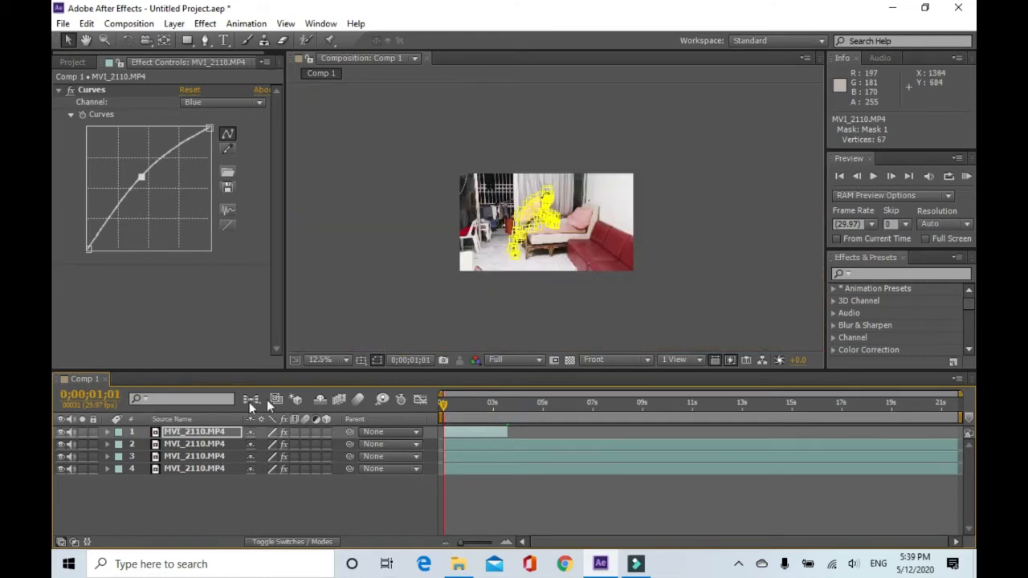
click(348, 360)
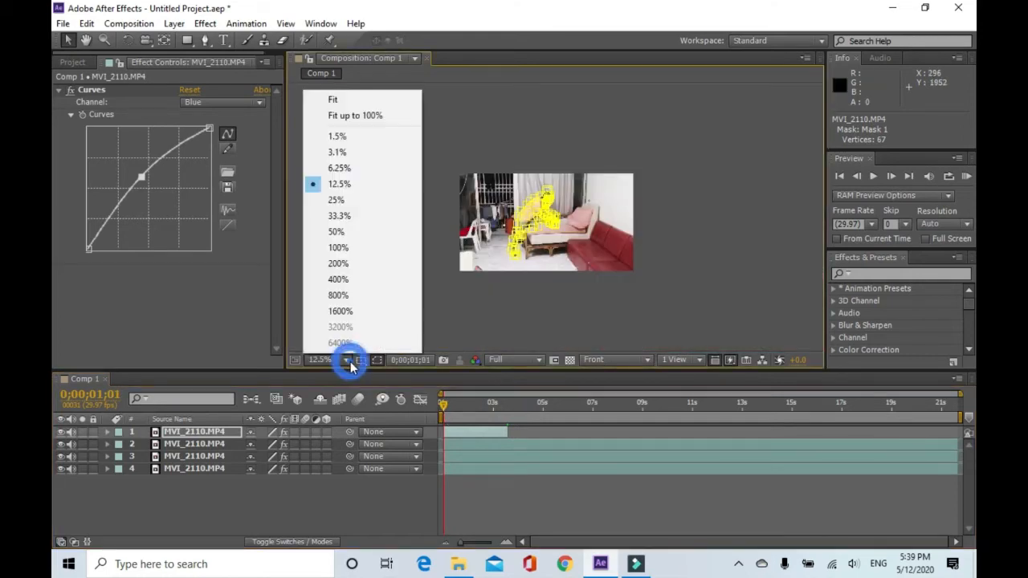
click(361, 98)
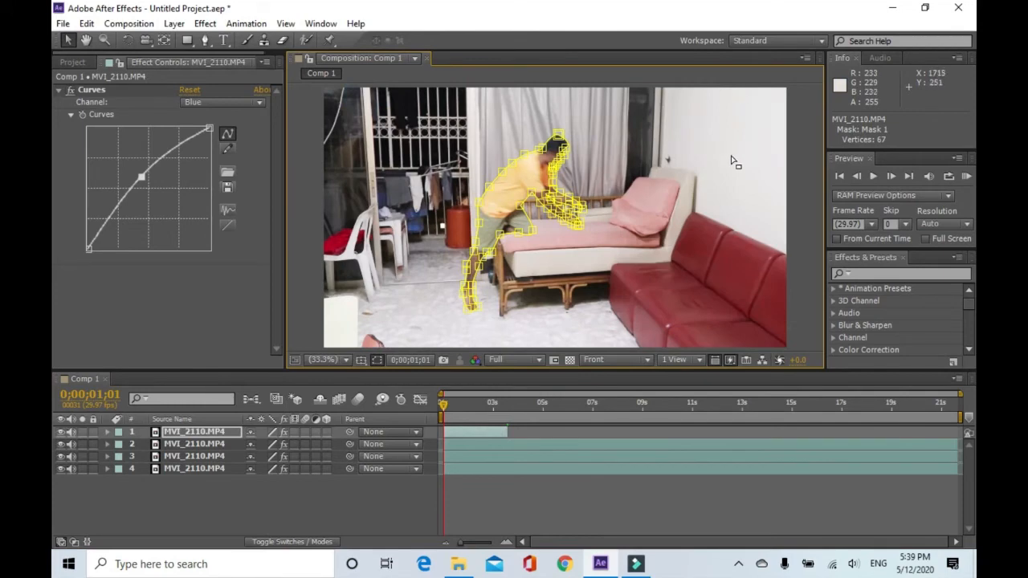
click(872, 176)
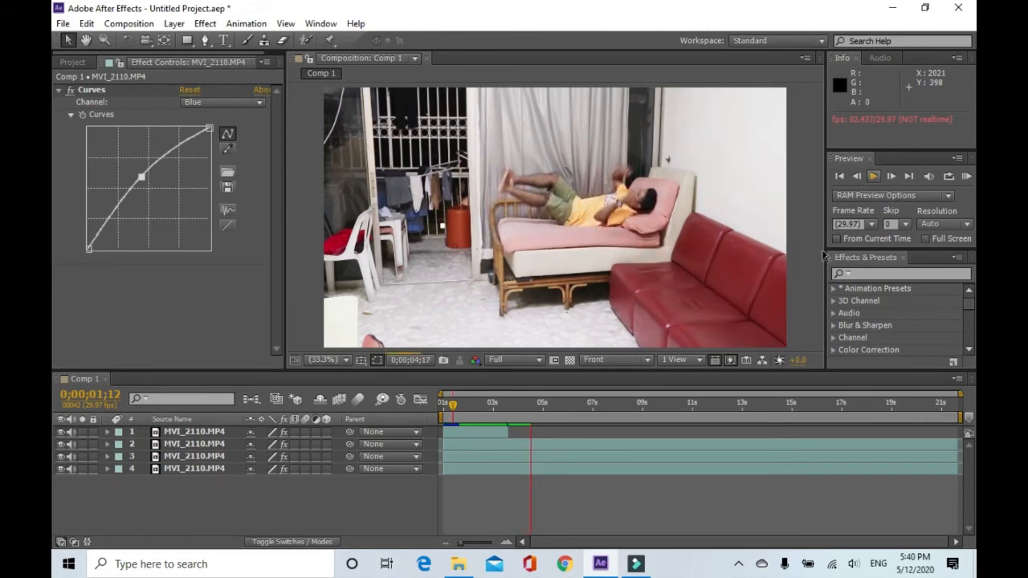
click(874, 180)
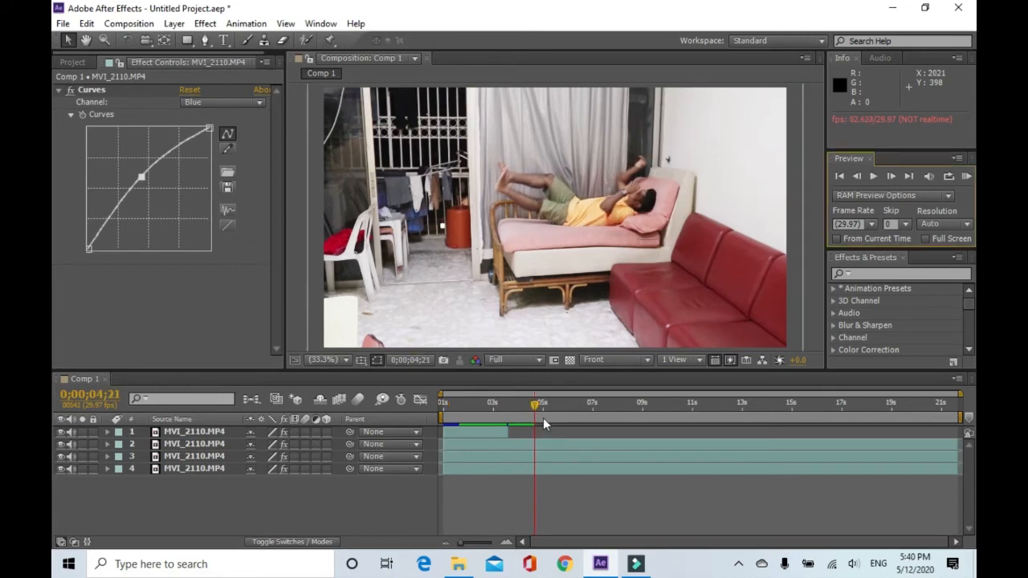
Move to 0;00;13;23 and apply Freeze Frame to layer 2.
drag(535, 410, 608, 427)
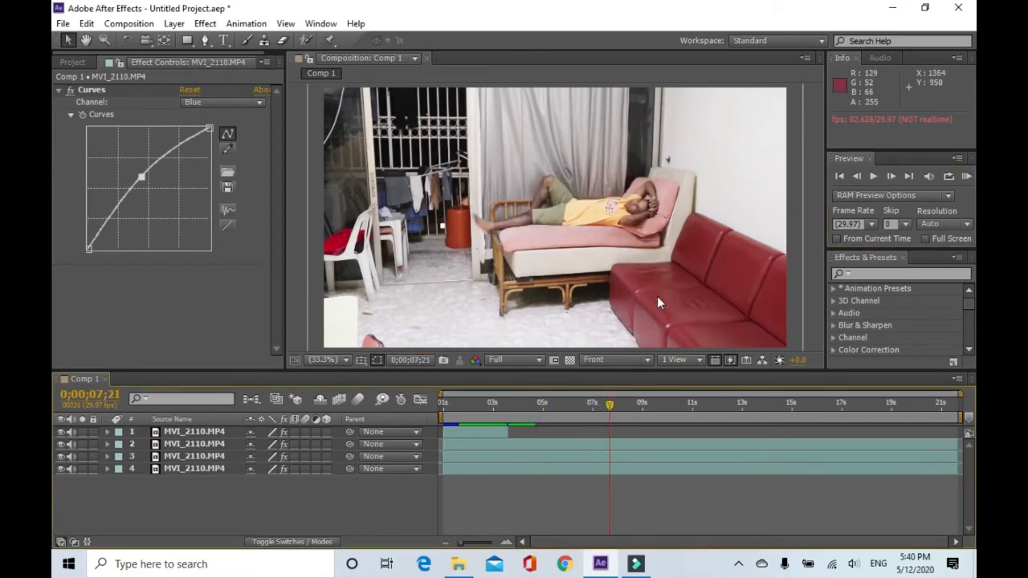
drag(610, 404, 628, 407)
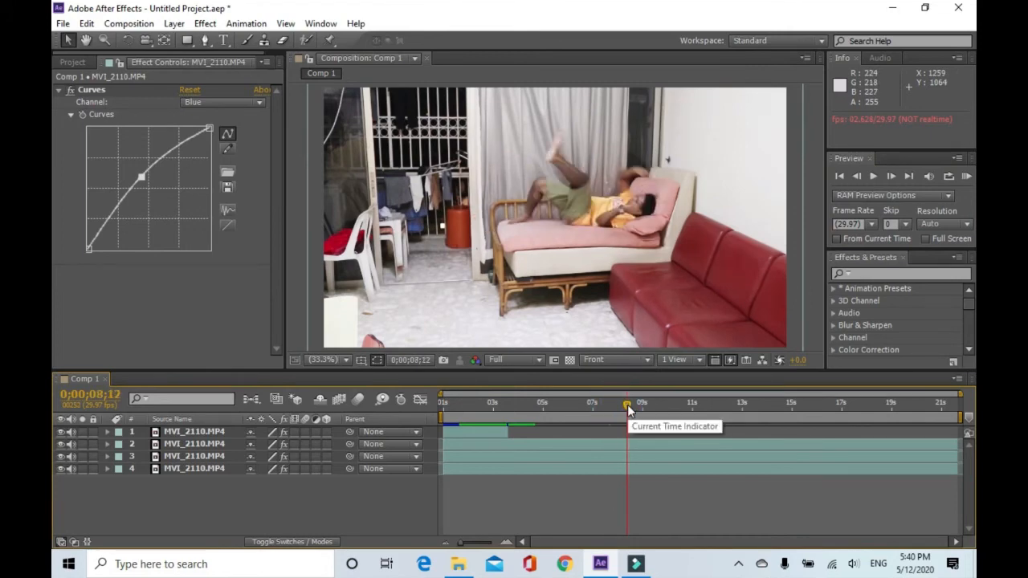
drag(628, 408, 763, 412)
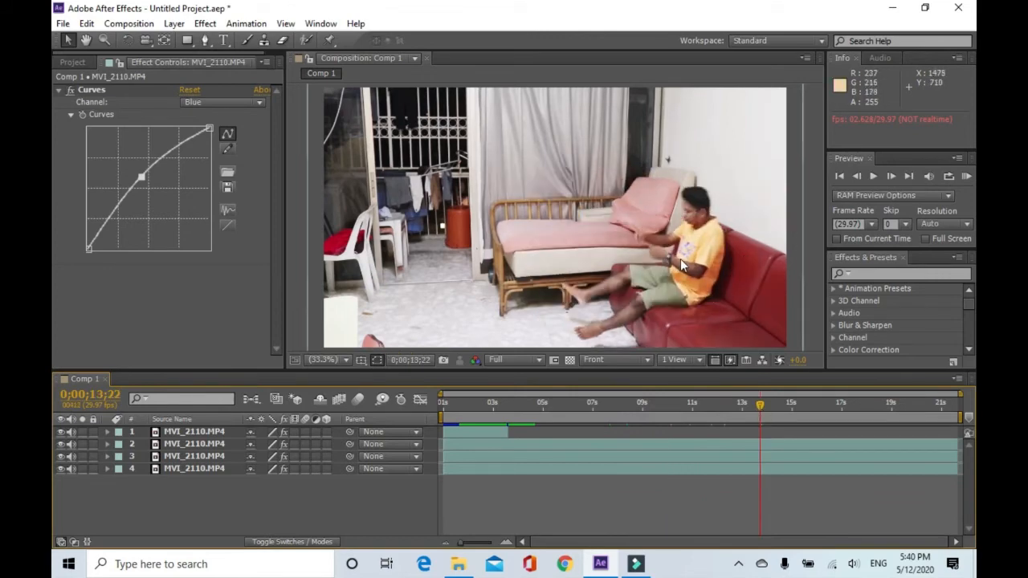
click(892, 178)
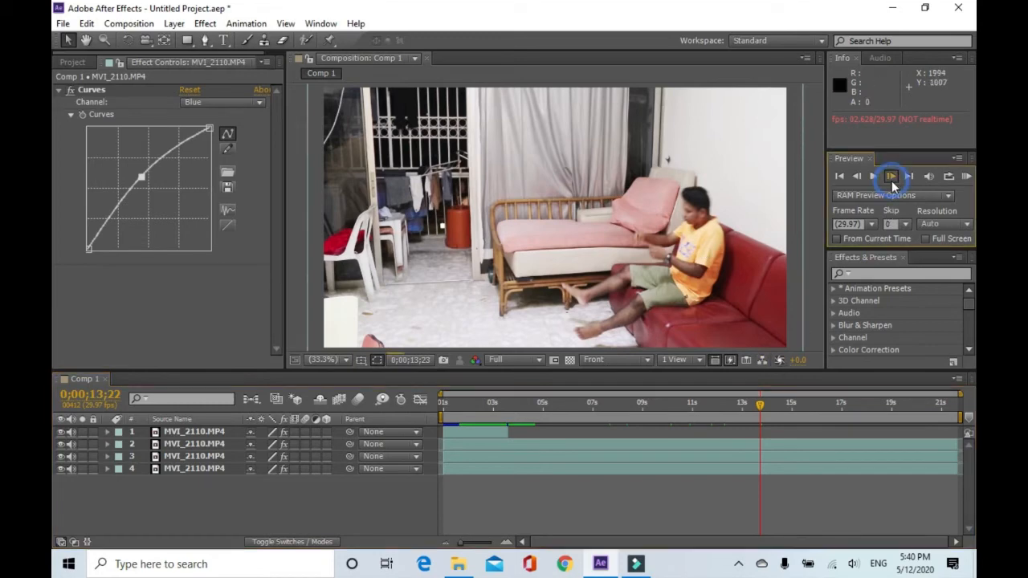
click(748, 446)
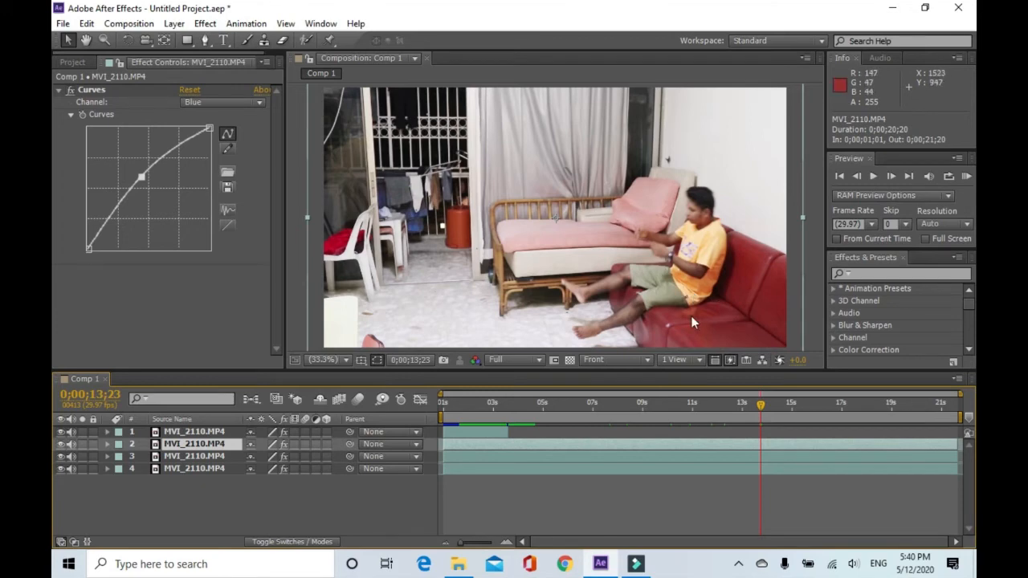
click(765, 443)
right_click(773, 441)
click(762, 446)
right_click(761, 446)
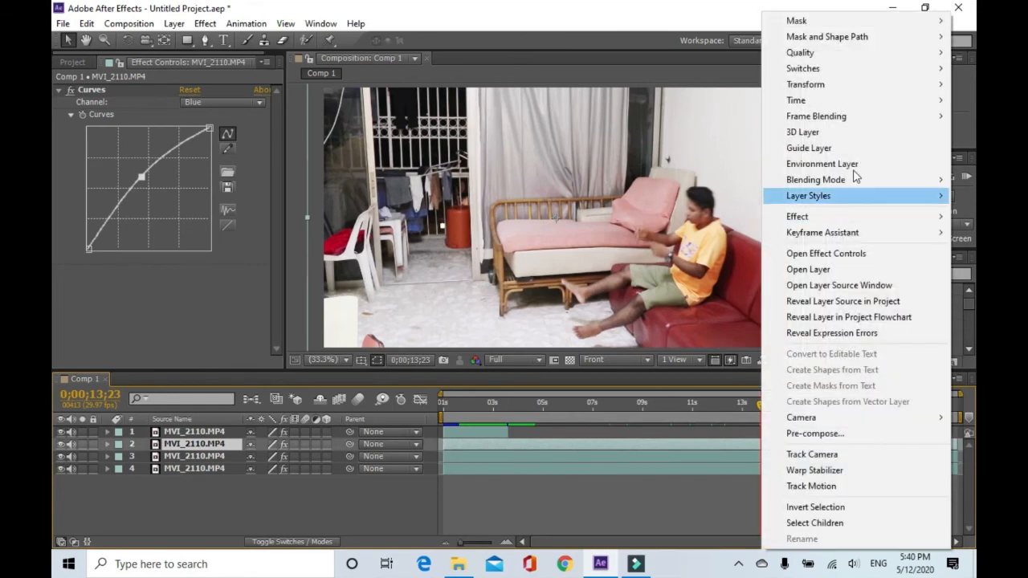
mouse_move(800, 103)
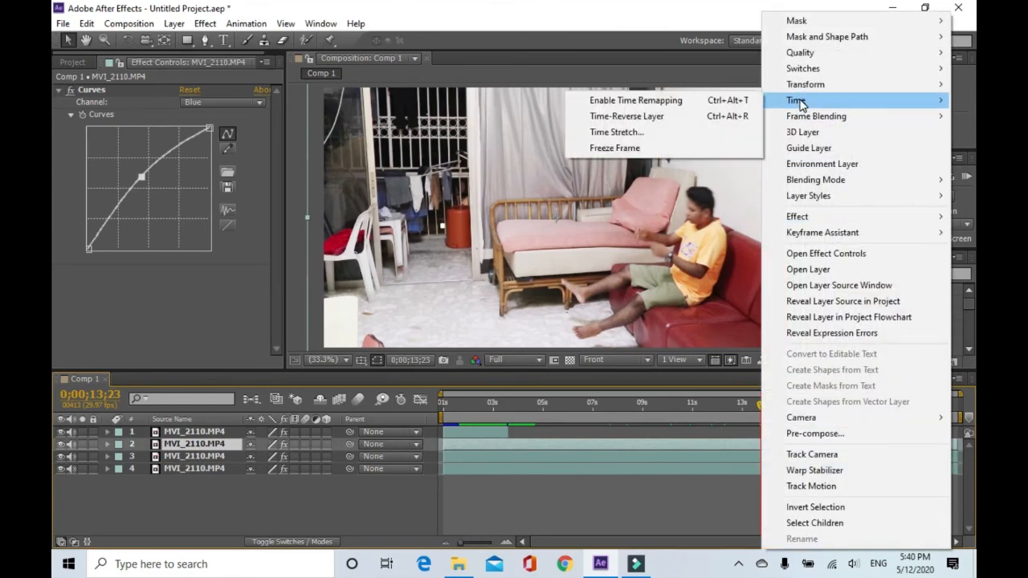
click(630, 149)
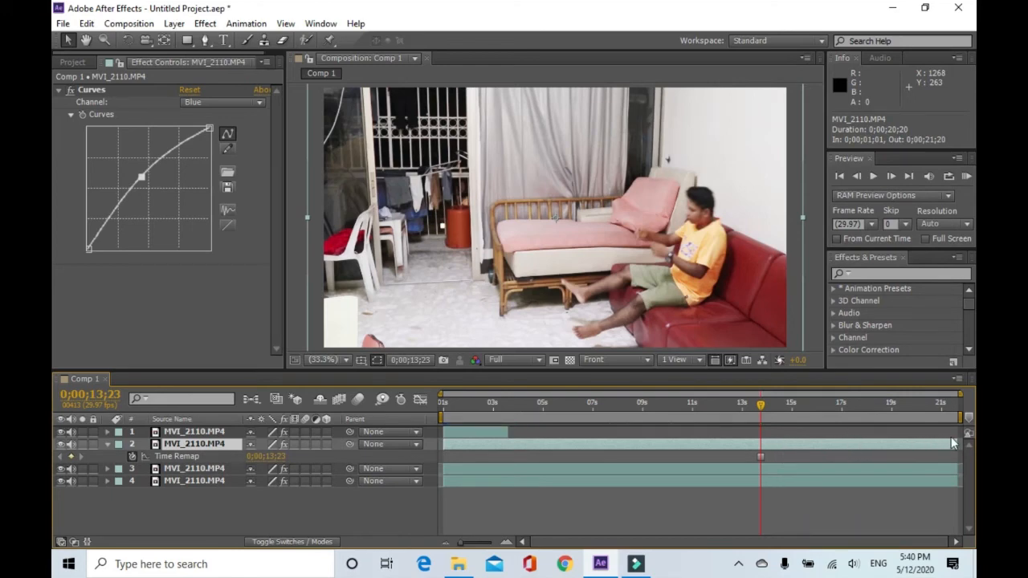
Trim layer 2's out point back to the current time indicator.
drag(955, 444, 777, 436)
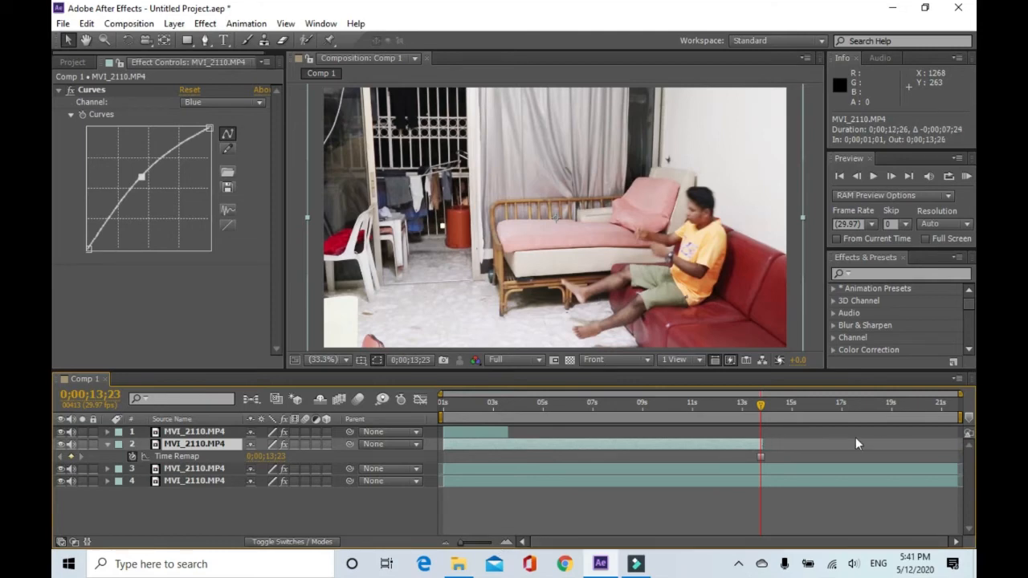
drag(461, 543, 490, 544)
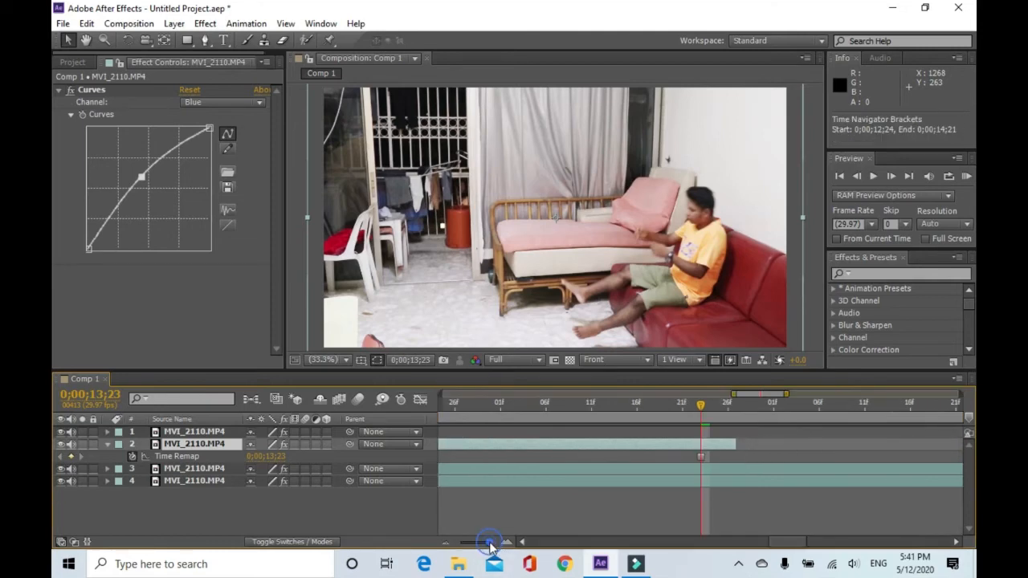
drag(727, 444, 695, 458)
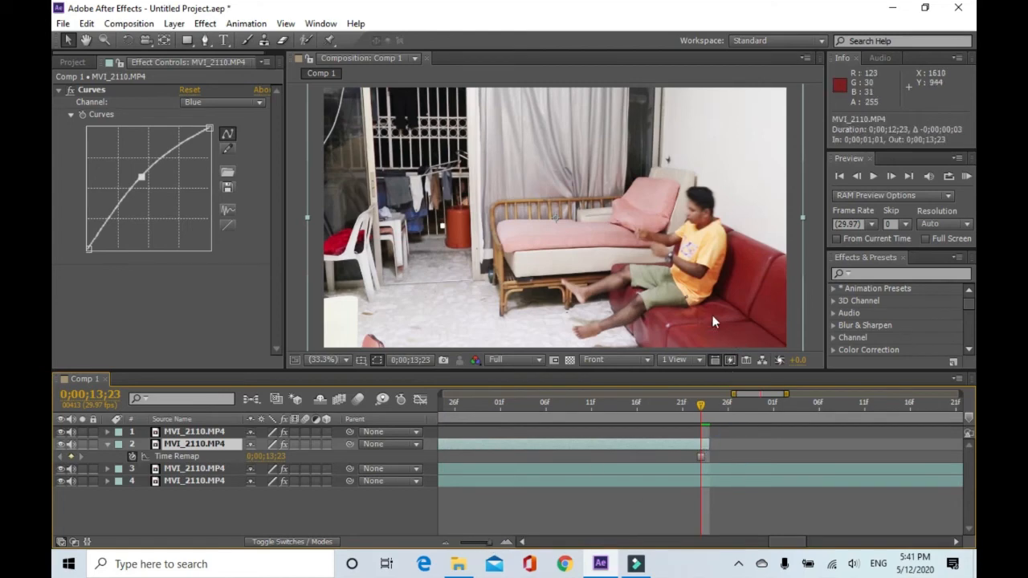
click(617, 442)
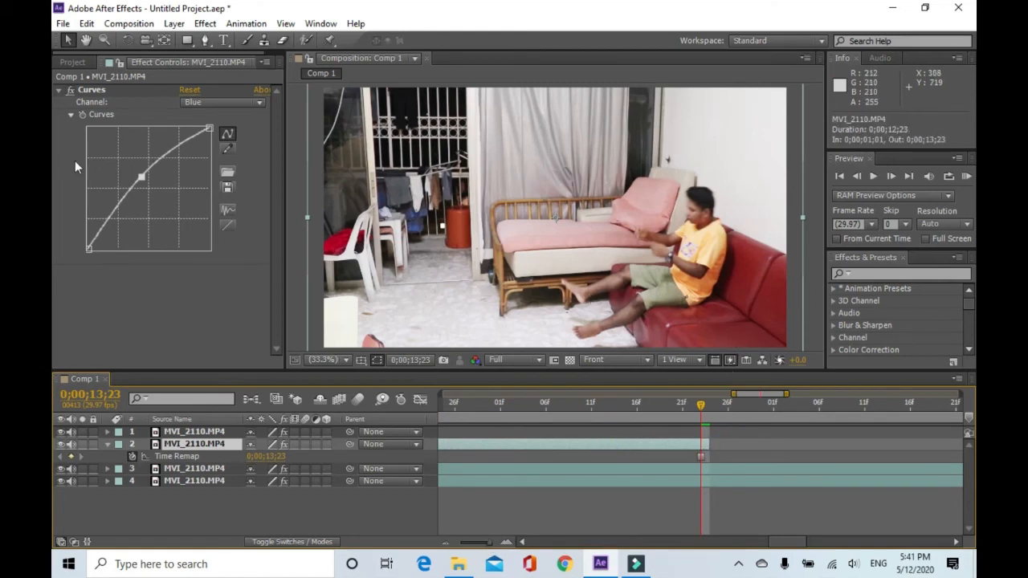
Zoom in on the seated man and start a Pen mask on layer 2 down his back to his shorts.
click(205, 40)
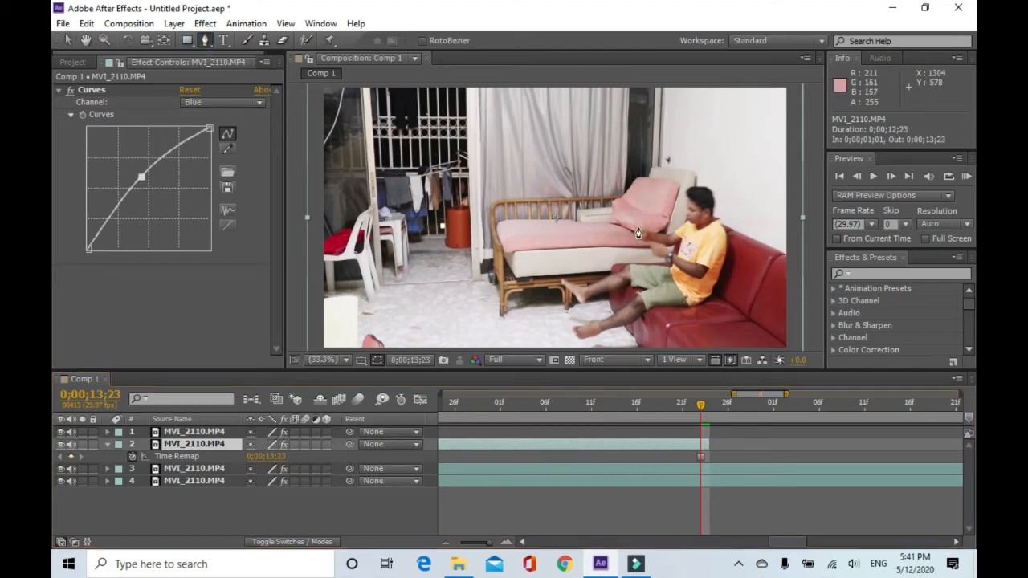
scroll(638, 233, up, 1)
click(86, 41)
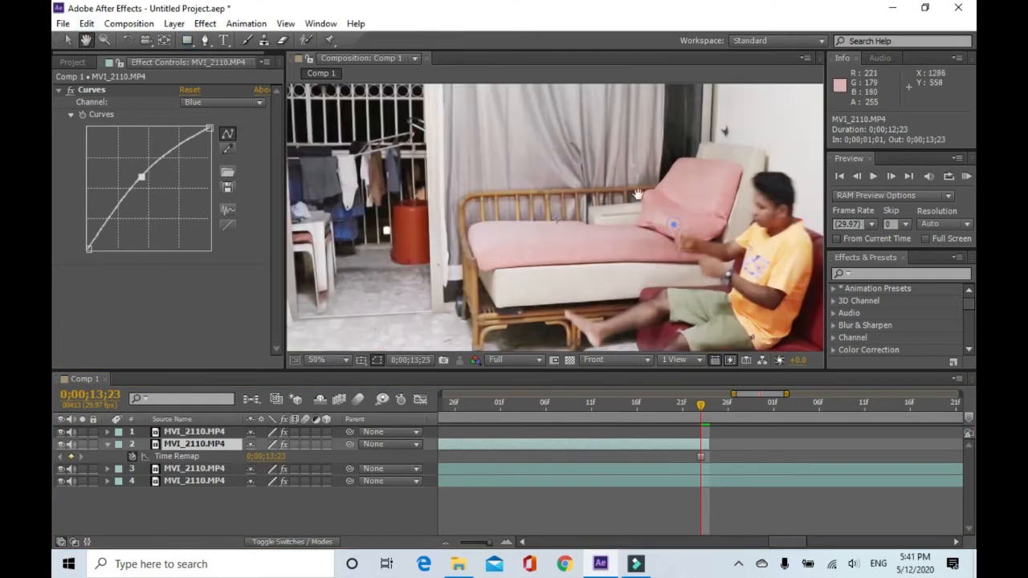
drag(639, 195, 562, 135)
scroll(665, 200, up, 2)
drag(674, 201, 497, 234)
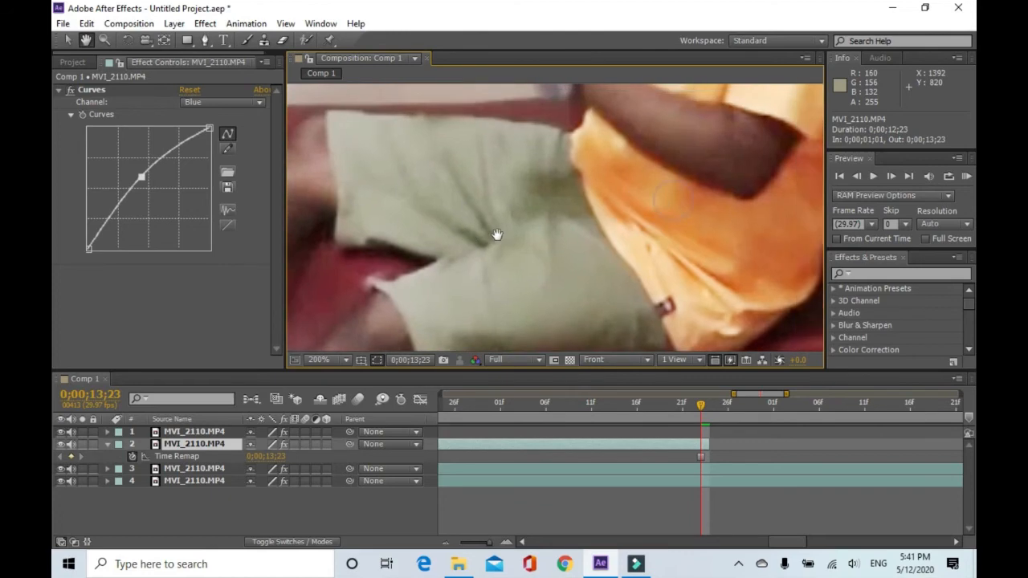
scroll(635, 229, down, 5)
scroll(634, 220, up, 3)
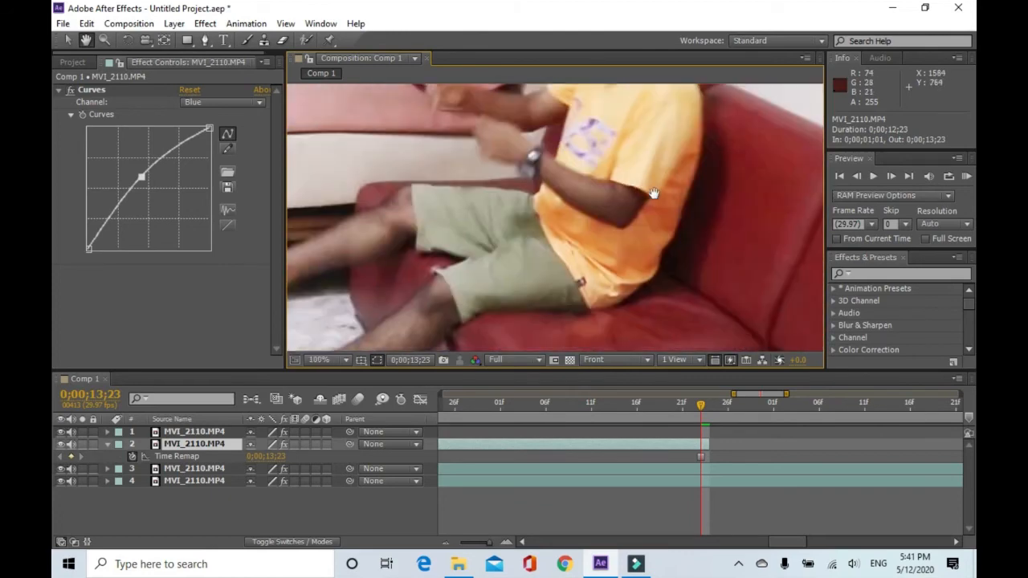
key(g)
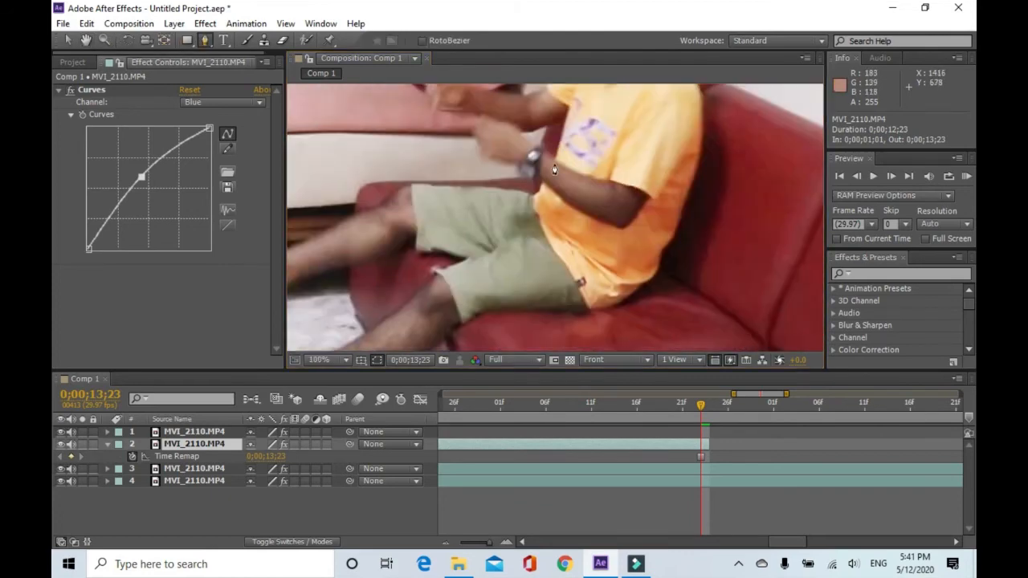
click(702, 97)
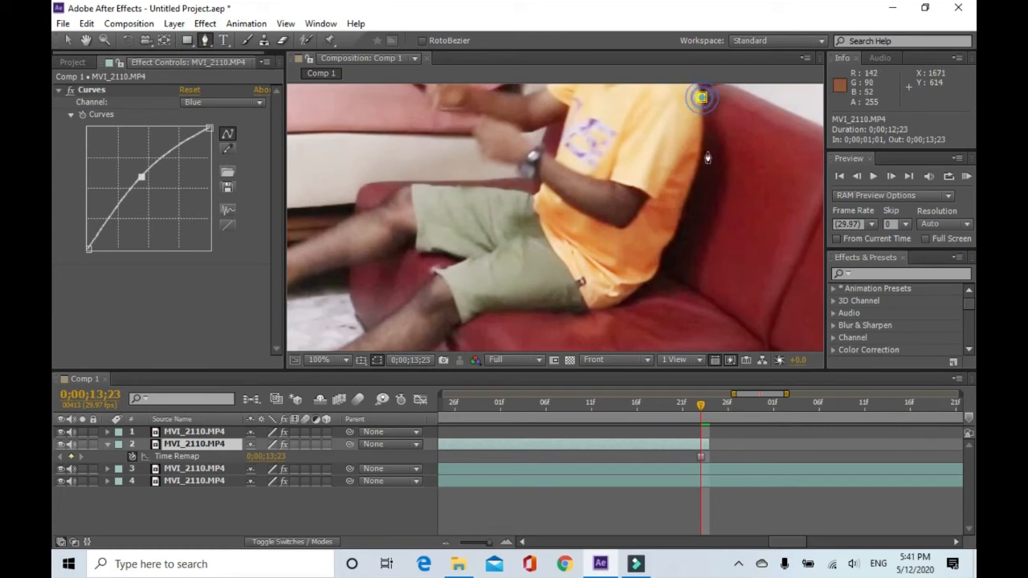
click(695, 160)
click(673, 224)
click(651, 272)
click(613, 304)
click(564, 303)
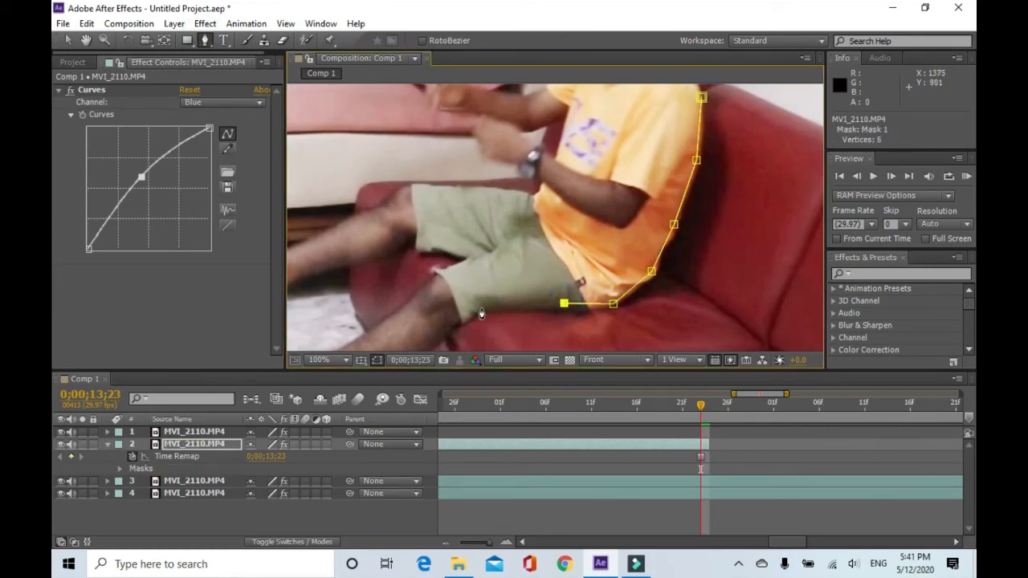
click(477, 310)
Continue the mask path around the man's legs and feet.
scroll(484, 309, down, 1)
click(499, 278)
click(486, 290)
click(459, 294)
click(438, 304)
click(422, 309)
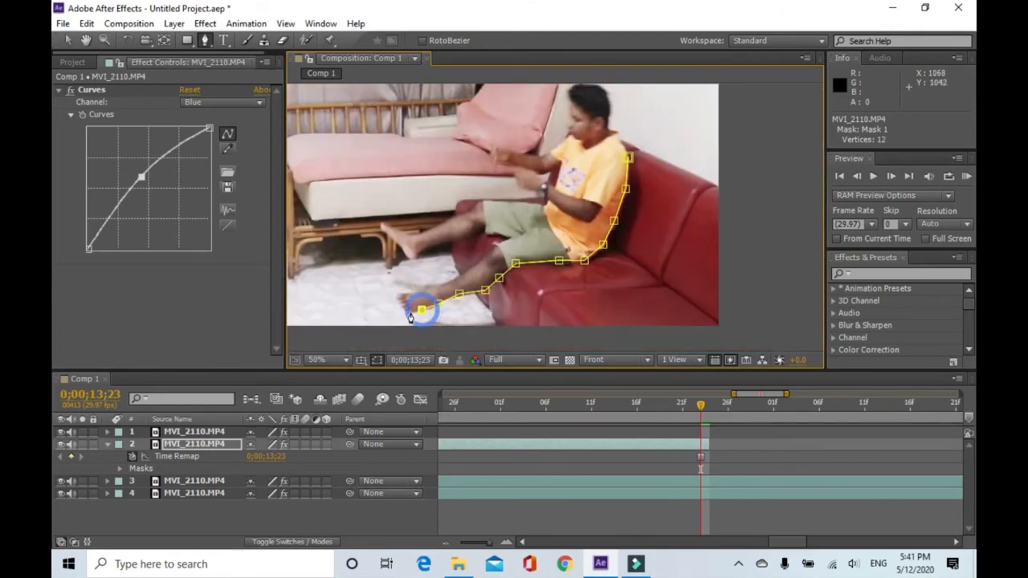
click(410, 313)
click(399, 297)
click(422, 288)
click(443, 279)
click(455, 275)
click(471, 263)
click(498, 245)
click(513, 236)
click(491, 231)
click(479, 223)
Continue the mask path along the upper leg and up to the man's wrist.
scroll(480, 229, up, 1)
click(536, 238)
click(496, 251)
click(469, 258)
click(443, 264)
click(429, 278)
click(405, 276)
click(377, 247)
drag(362, 215, 376, 225)
click(387, 228)
click(420, 238)
click(446, 229)
click(483, 213)
click(521, 195)
click(568, 171)
click(625, 172)
click(675, 172)
click(688, 177)
click(691, 166)
click(679, 161)
click(667, 154)
click(638, 149)
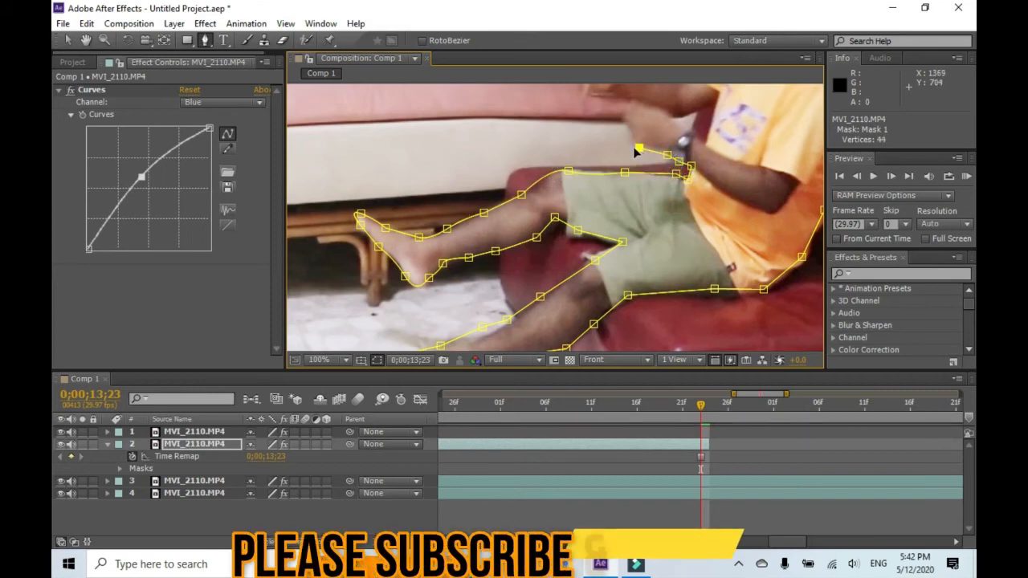
Trace the mask path around the man's hands and forearm up to his shoulder.
click(630, 128)
click(628, 102)
scroll(649, 107, up, 1)
click(496, 194)
click(468, 193)
click(418, 179)
drag(420, 127, 449, 127)
click(473, 139)
click(524, 151)
click(603, 166)
drag(636, 157, 691, 115)
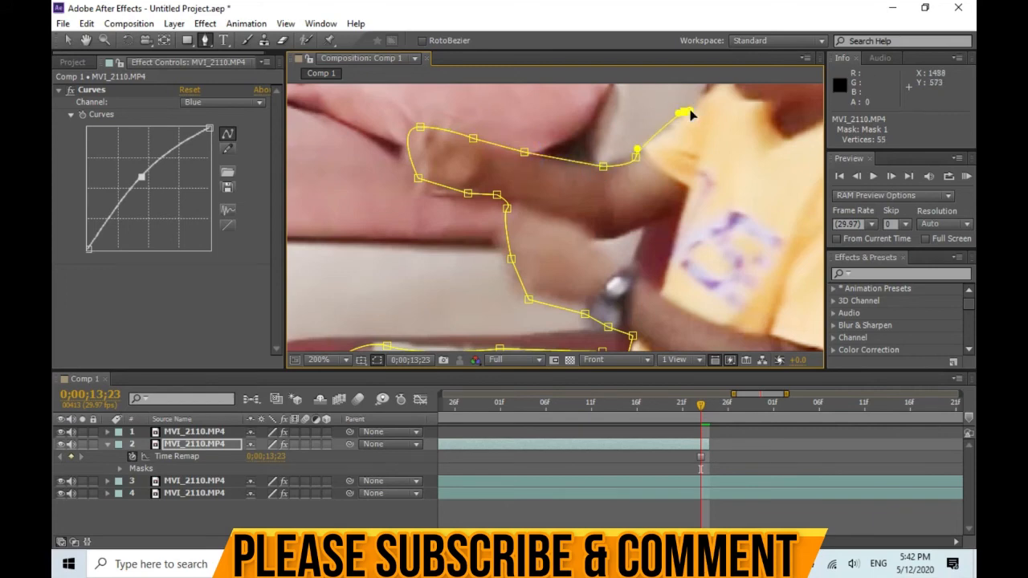
Trace the mask path around the man's face and head.
scroll(691, 115, up, 1)
drag(579, 129, 557, 184)
click(560, 104)
scroll(559, 193, down, 1)
click(586, 209)
click(575, 196)
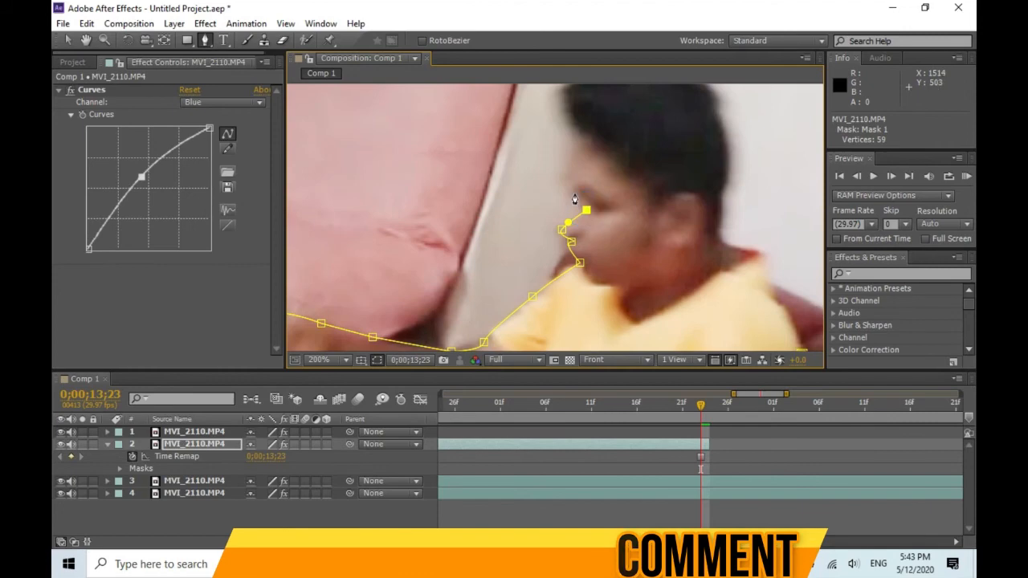
click(574, 191)
click(568, 162)
click(574, 139)
Close the mask path around the man, adjusting and undoing the last vertex moves.
scroll(606, 164, down, 1)
drag(575, 160, 629, 207)
drag(645, 265, 558, 227)
scroll(561, 223, up, 1)
click(552, 208)
key(ctrl+z)
key(ctrl+z)
mouse_move(556, 154)
mouse_down()
mouse_move(544, 235)
mouse_move(557, 171)
mouse_up()
drag(560, 209, 606, 244)
key(comma)
key(comma)
key(comma)
key(comma)
key(comma)
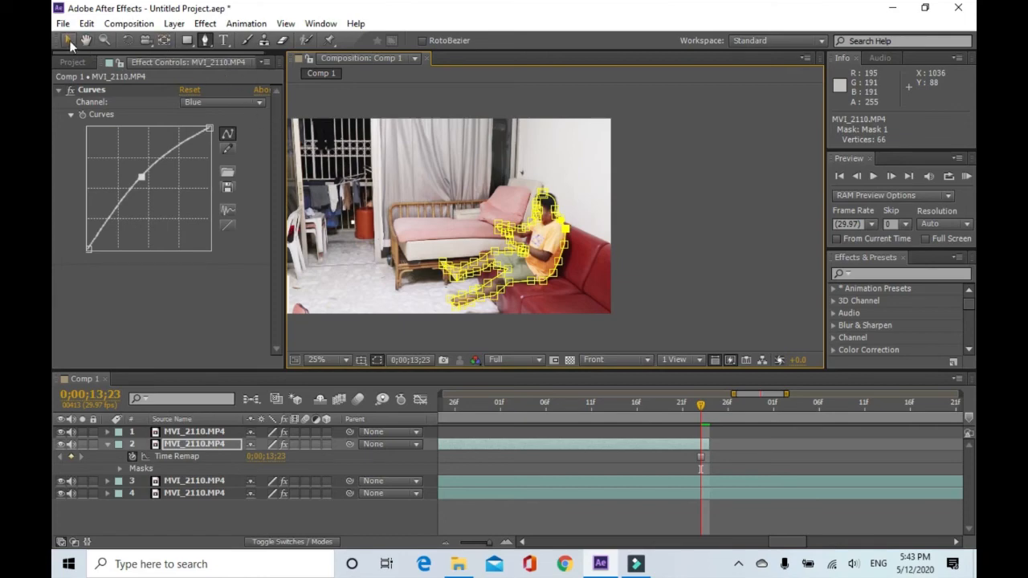
Switch to the Selection tool, fit the viewer and expand layer 2's Mask 1 properties.
click(68, 40)
scroll(556, 250, up, 2)
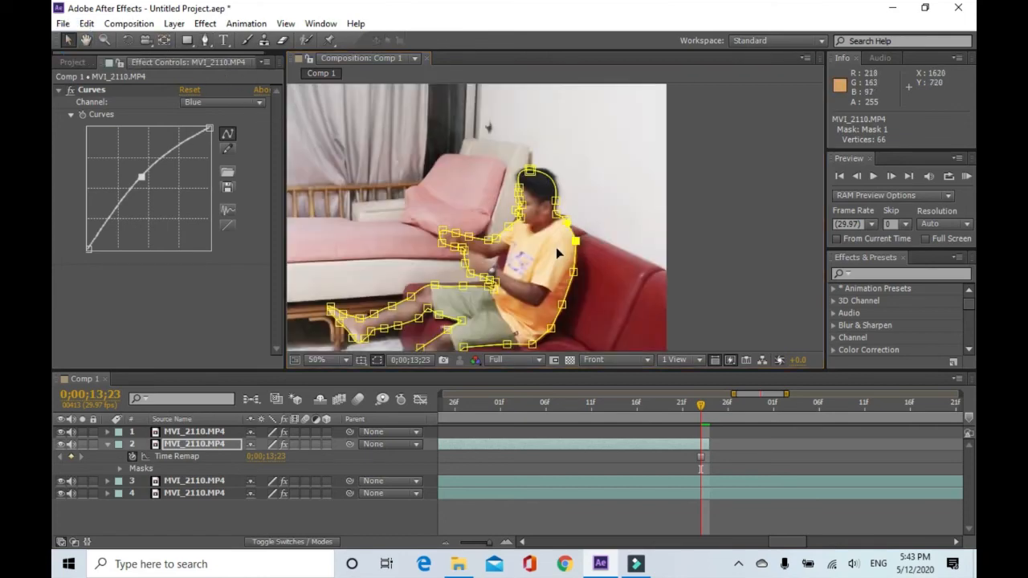
click(346, 360)
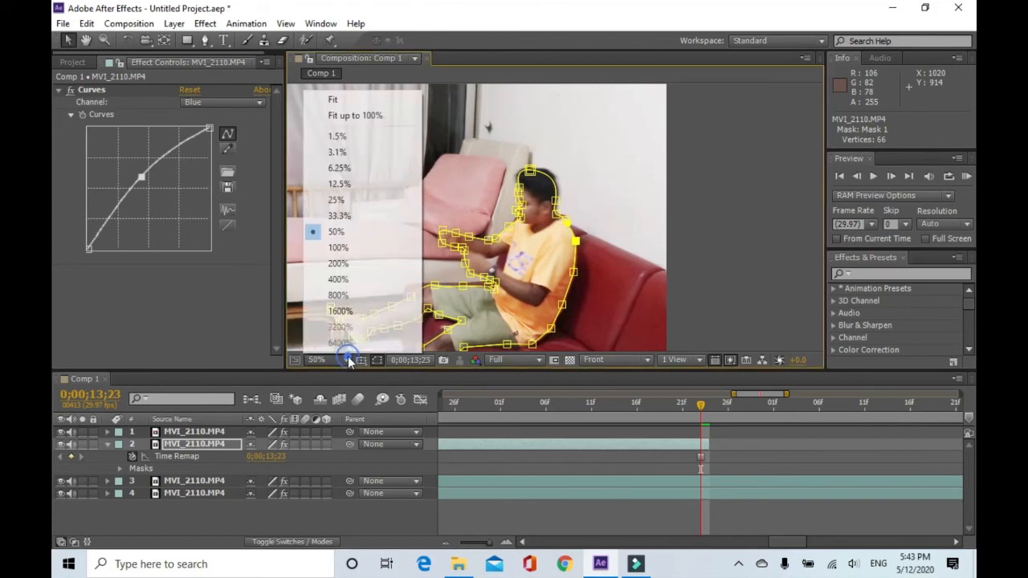
click(345, 98)
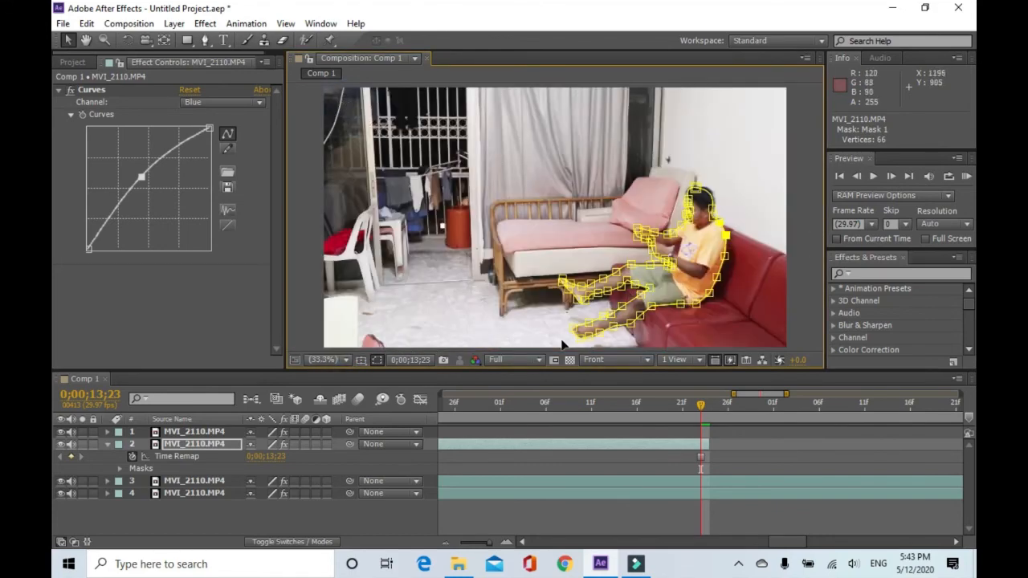
click(120, 468)
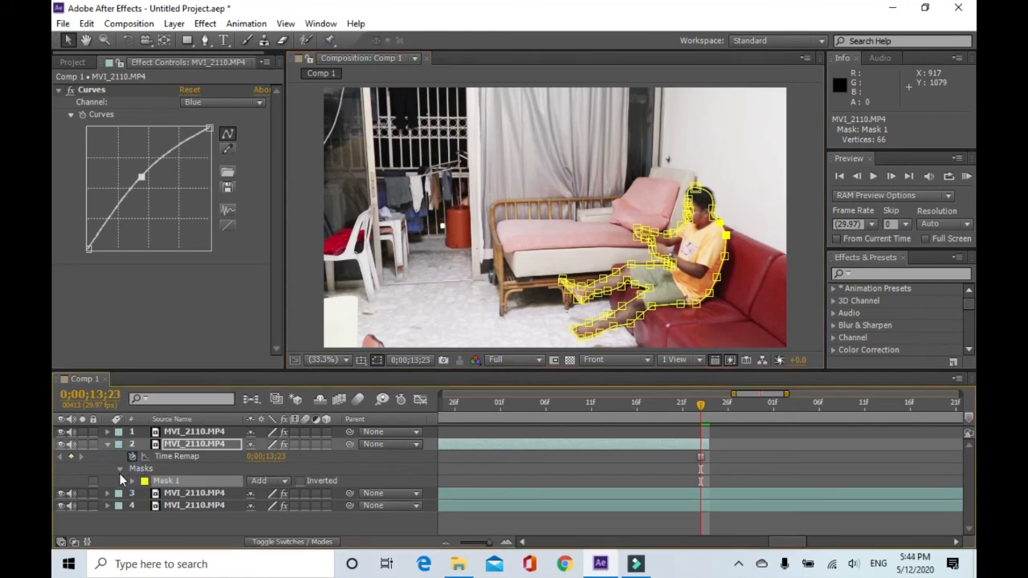
click(134, 481)
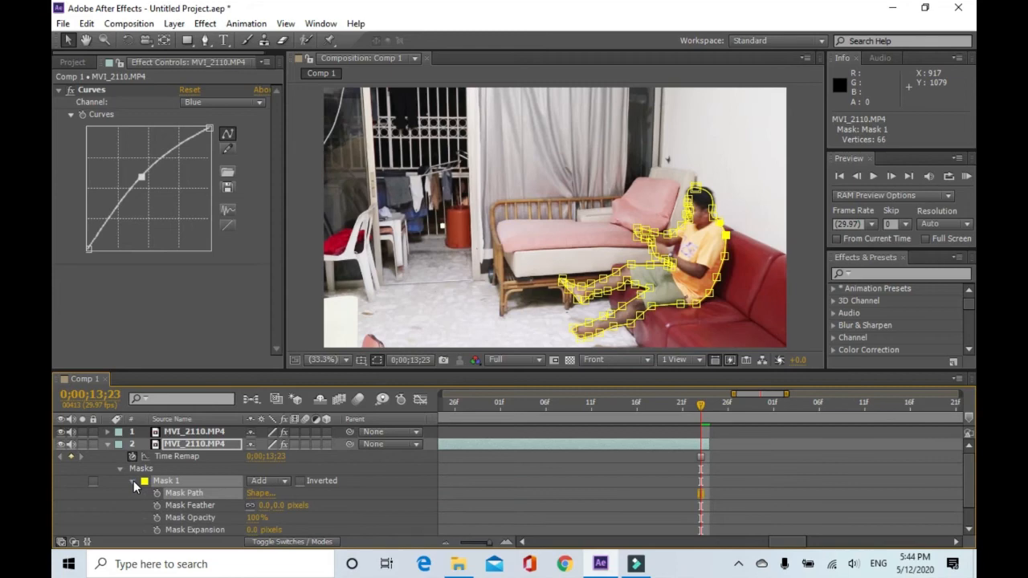
Set layer 2's mask feather to 9 pixels and collapse the layer's properties.
drag(283, 511, 296, 506)
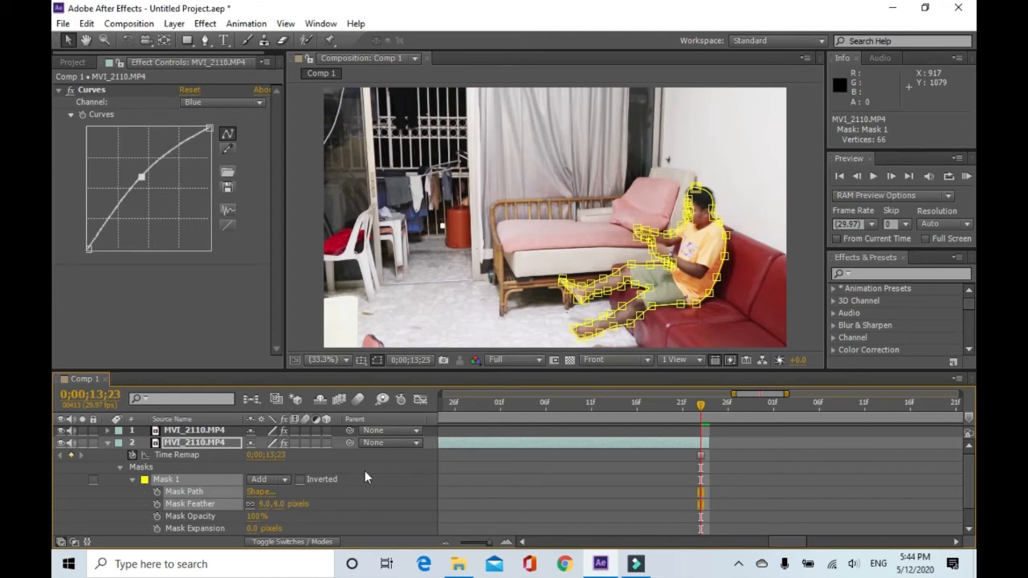
click(503, 301)
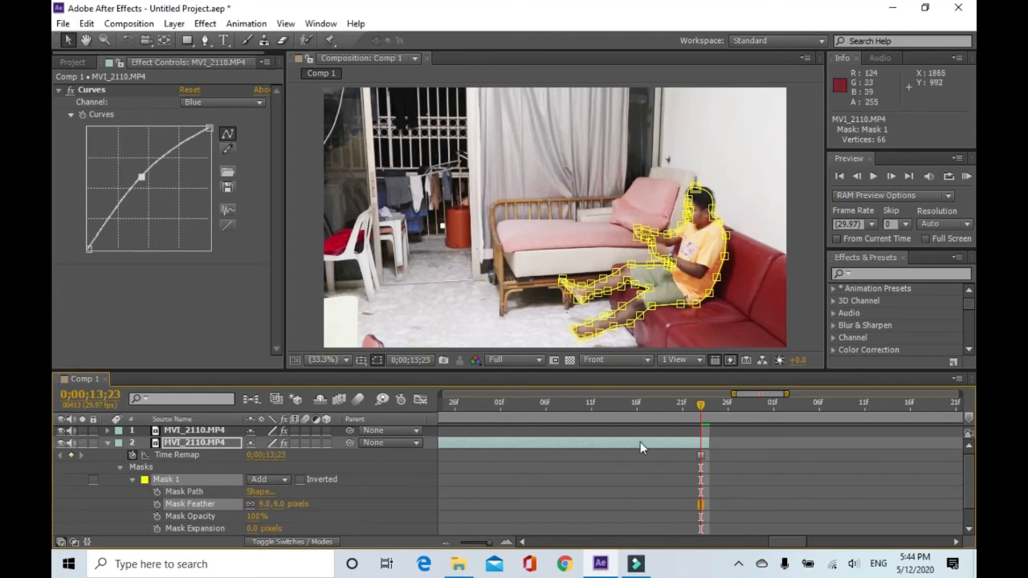
click(106, 442)
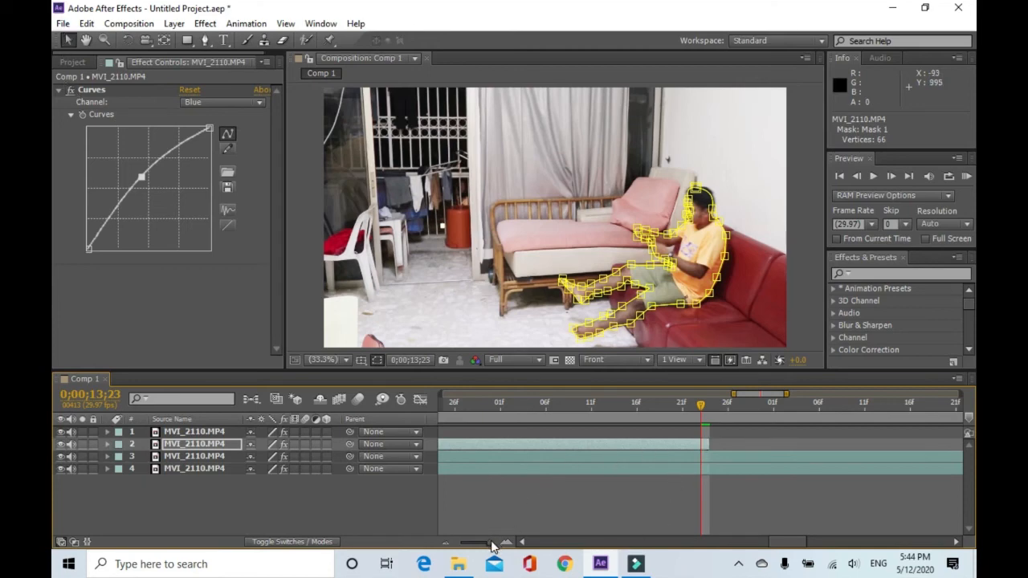
Zoom out the timeline and delete the fourth video layer.
drag(492, 546, 460, 544)
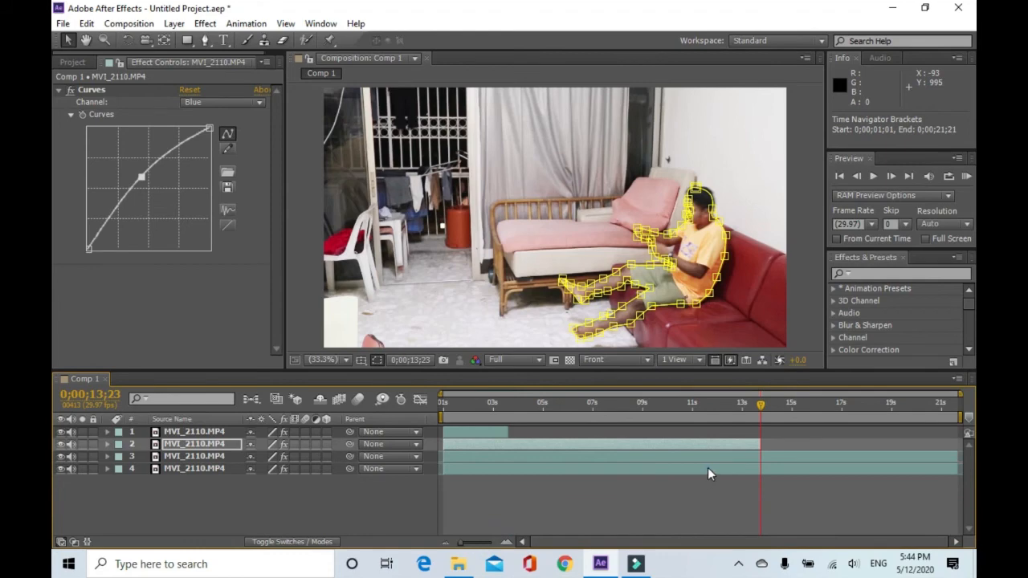
click(707, 470)
key(Delete)
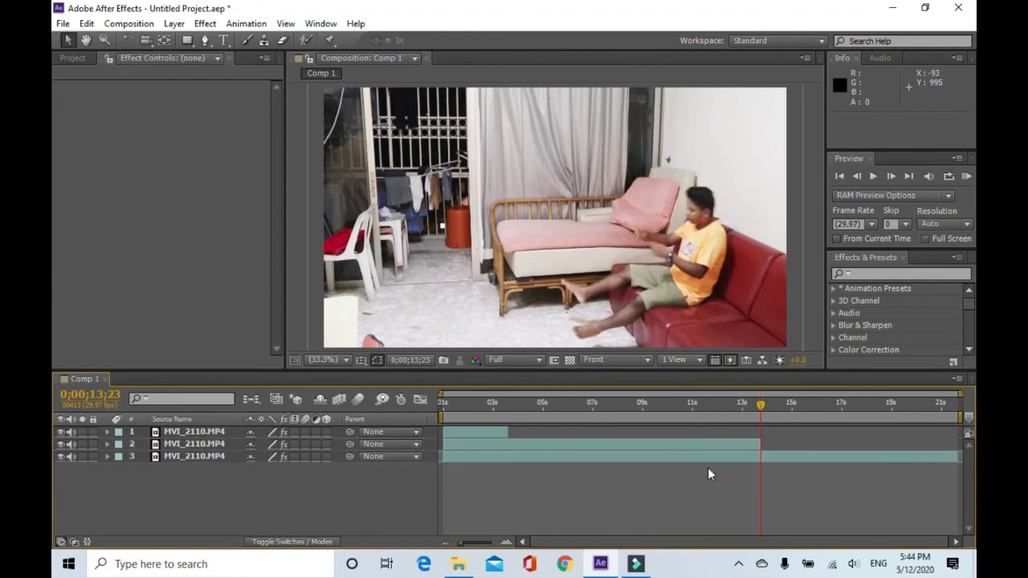
Move the current time to 0;00;02;05 and play a RAM preview of the clone effect.
drag(762, 405, 491, 452)
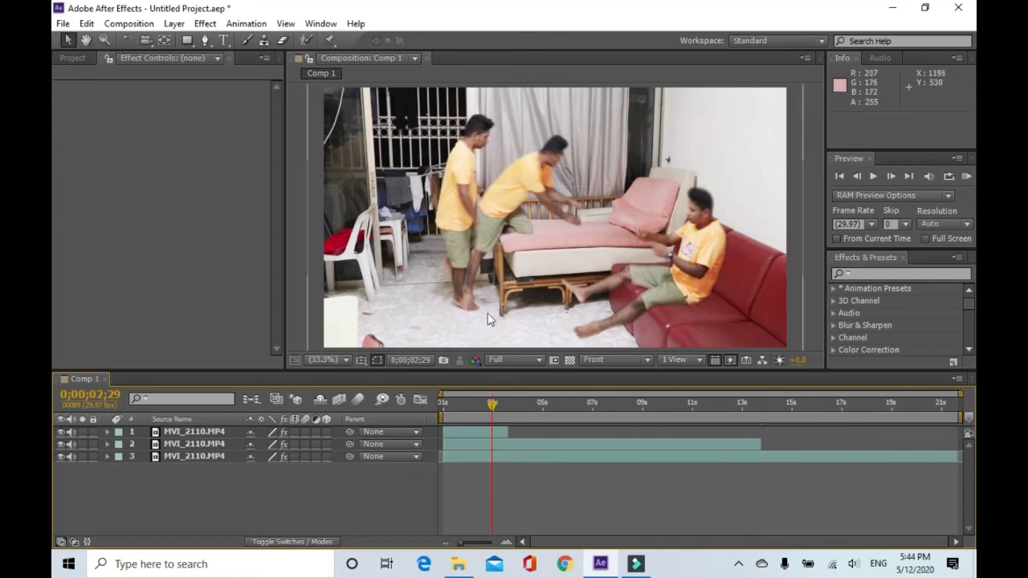
drag(491, 409, 471, 412)
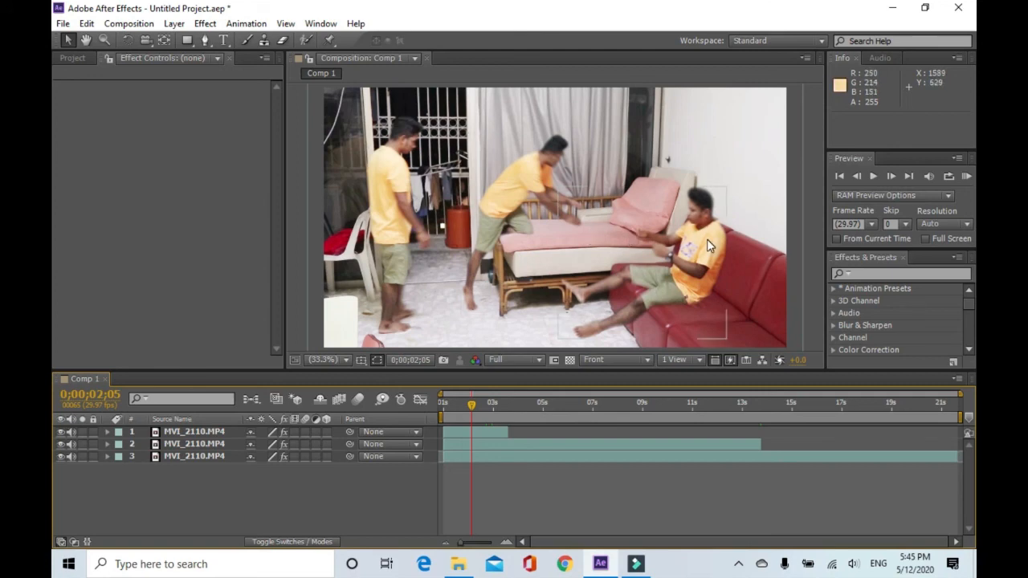
click(968, 176)
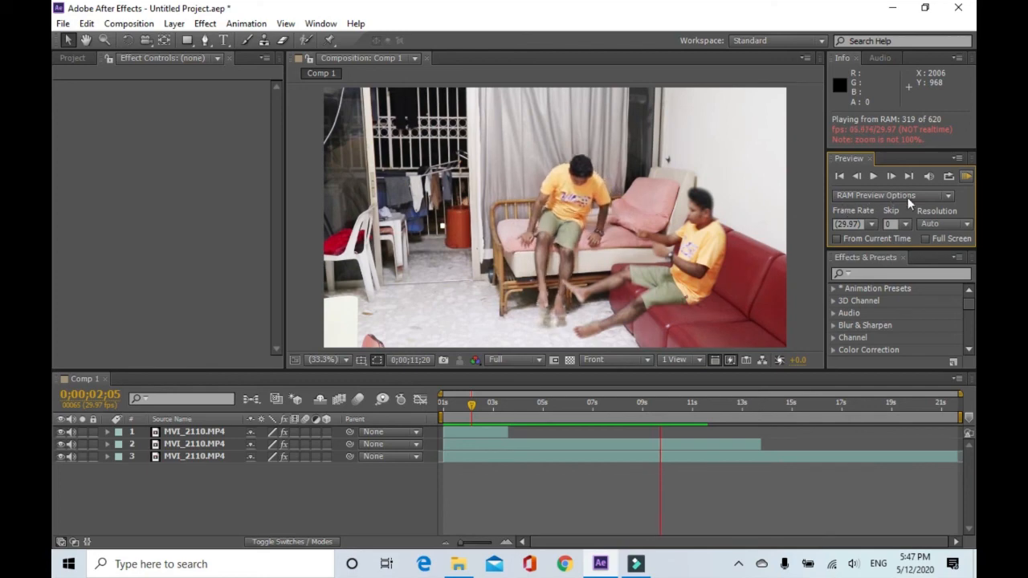
click(969, 177)
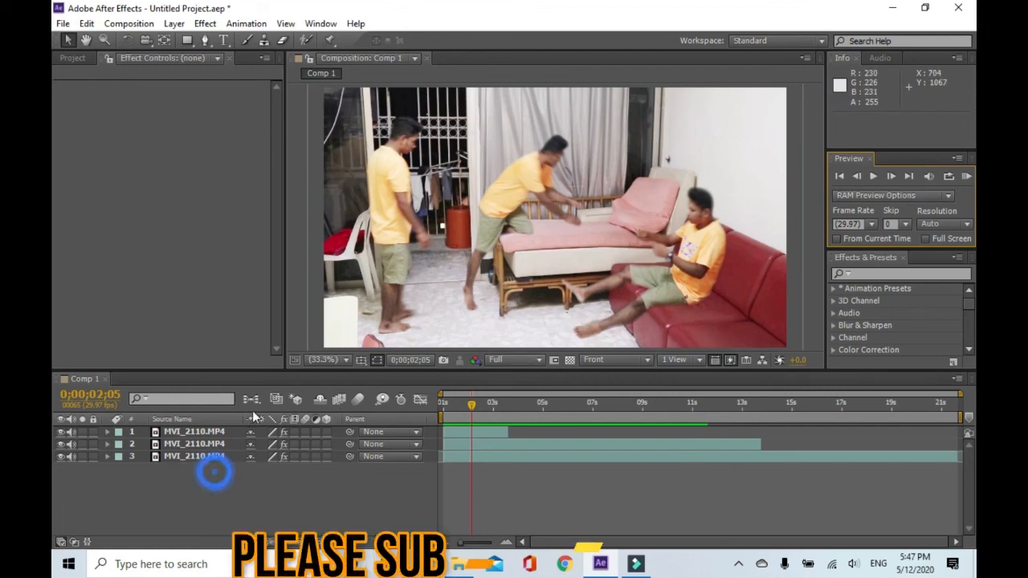
Select all three video layers and pre-compose them into a new composition.
drag(215, 472, 227, 429)
right_click(227, 434)
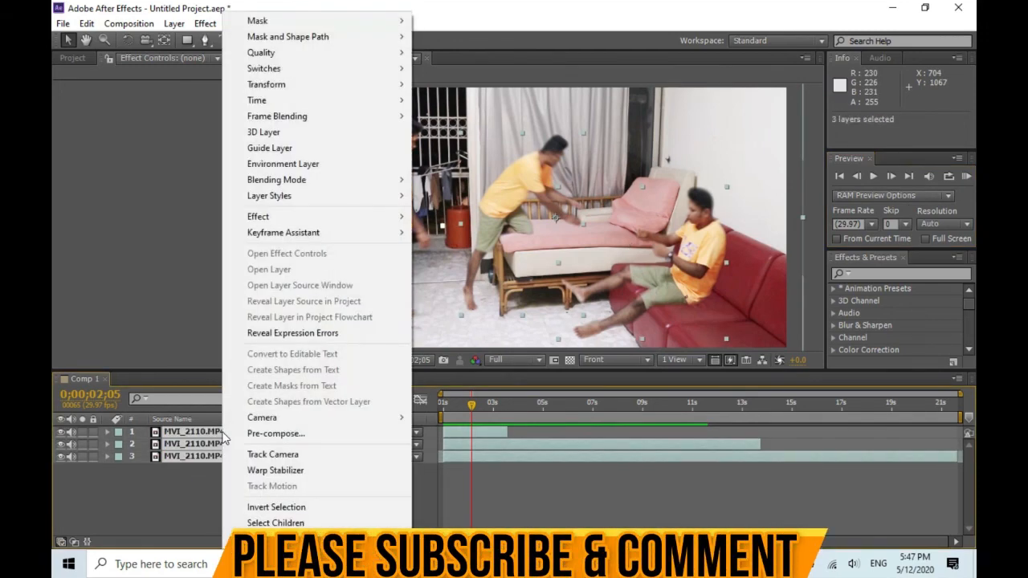
click(275, 434)
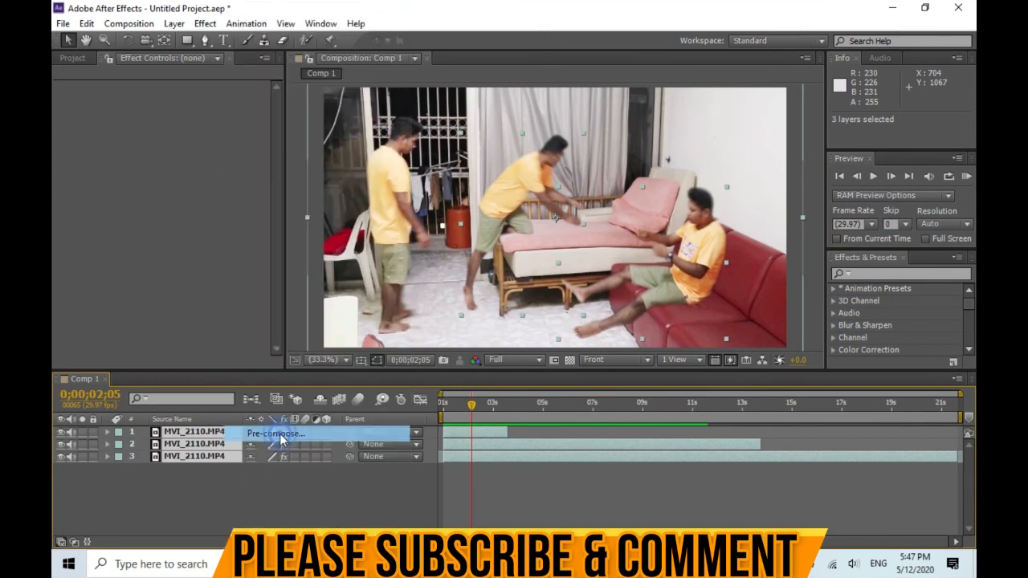
click(548, 354)
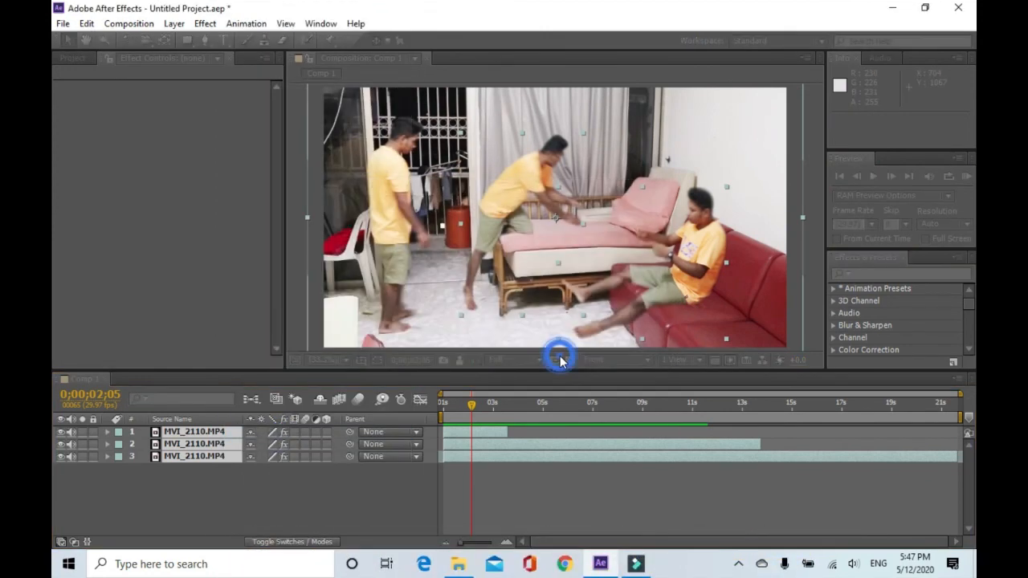